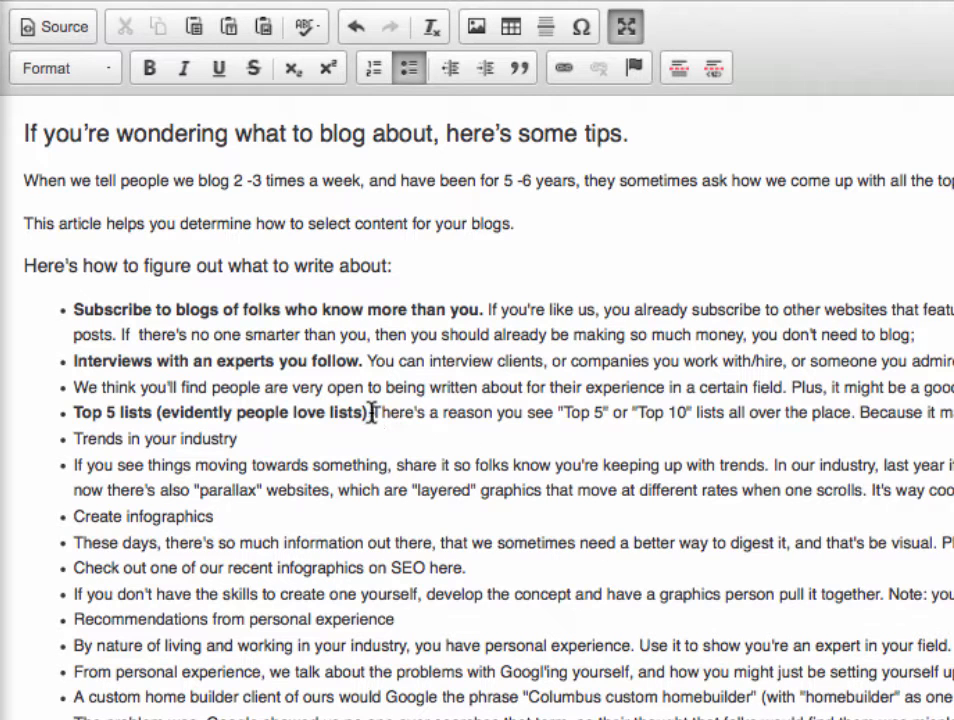
# - Open the link settings for the text "There's a reason you see "Top 5" or "Top 10" lists all over the place"
pyautogui.moveTo(372, 413); pyautogui.dragTo(410, 415)
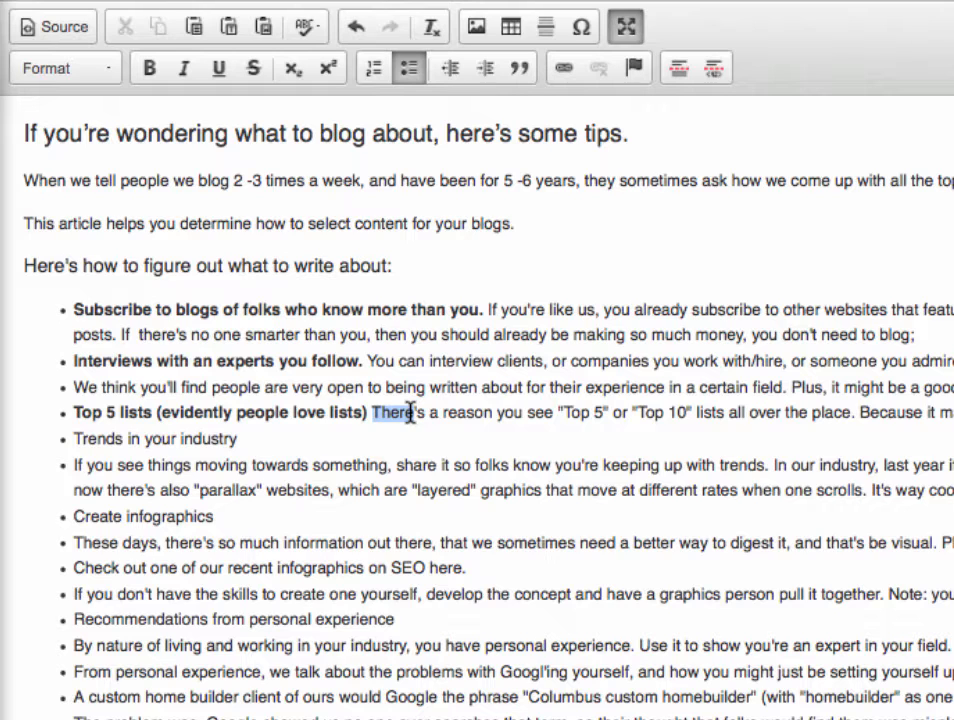
pyautogui.moveTo(410, 415); pyautogui.dragTo(847, 413)
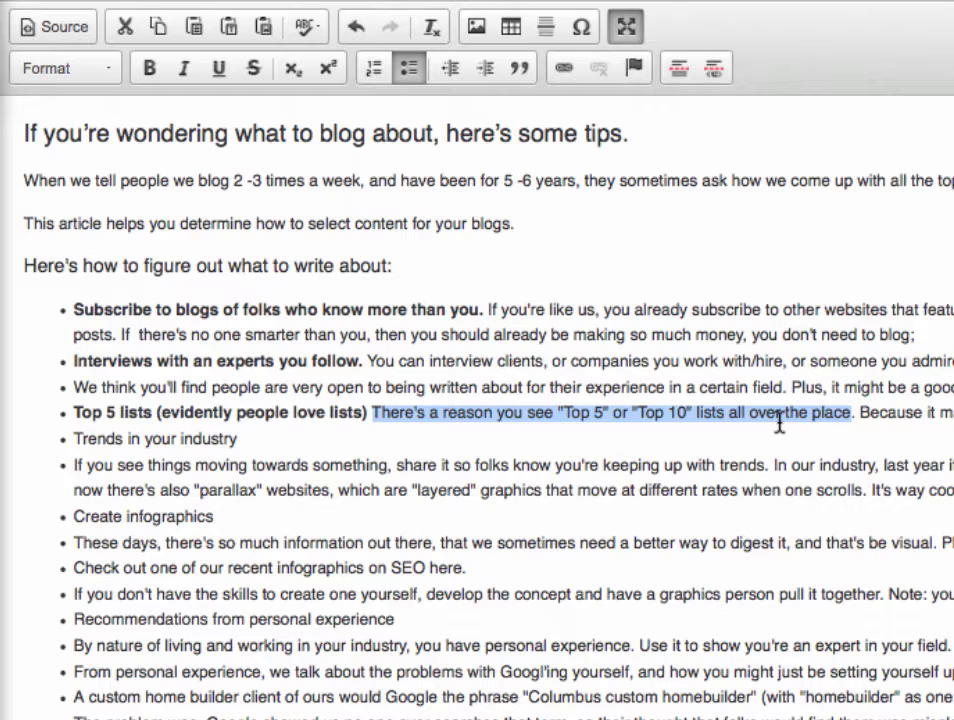
pyautogui.click(566, 70)
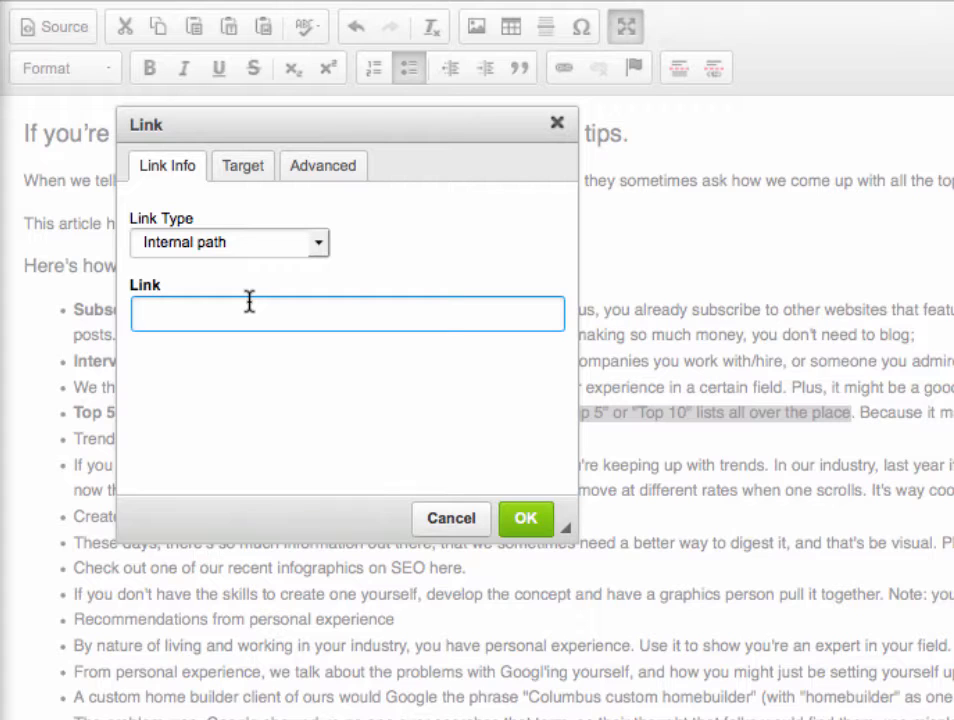
# - Try the internal path Portfolio (node/1) as the link destination and clear it again
pyautogui.write('portfo')
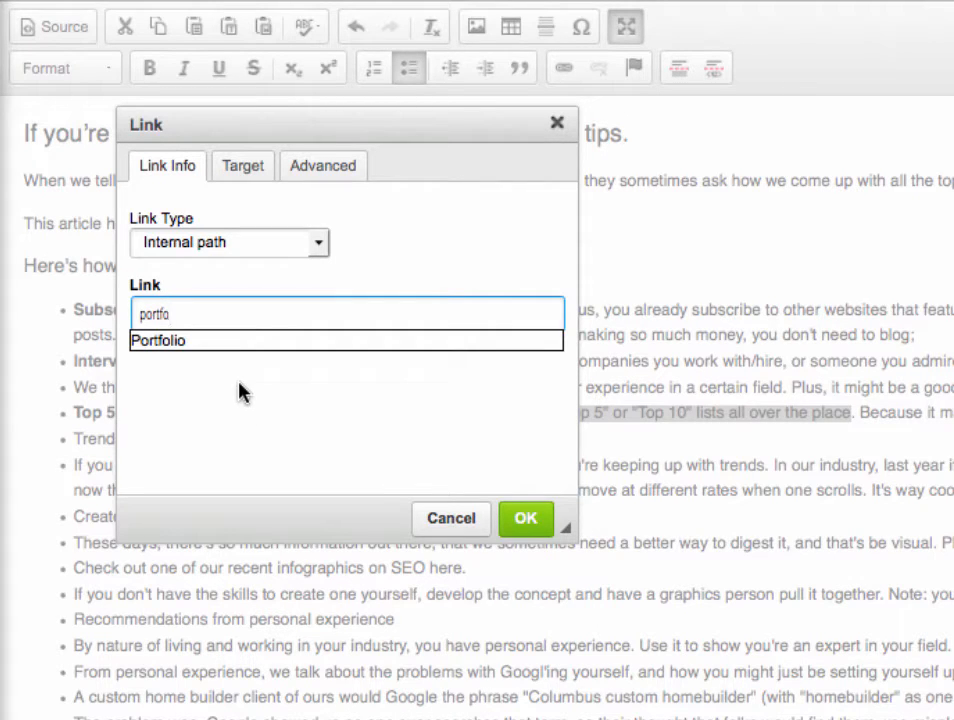
pyautogui.click(204, 340)
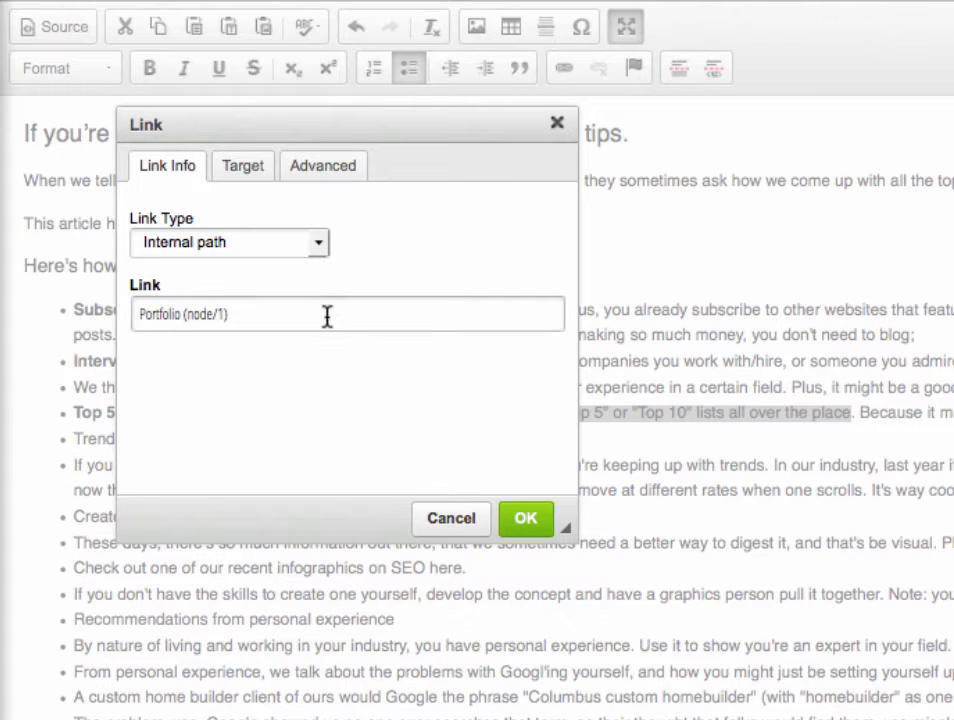
pyautogui.click(256, 316)
pyautogui.hotkey('ctrl', 'a')
pyautogui.press('BackSpace')
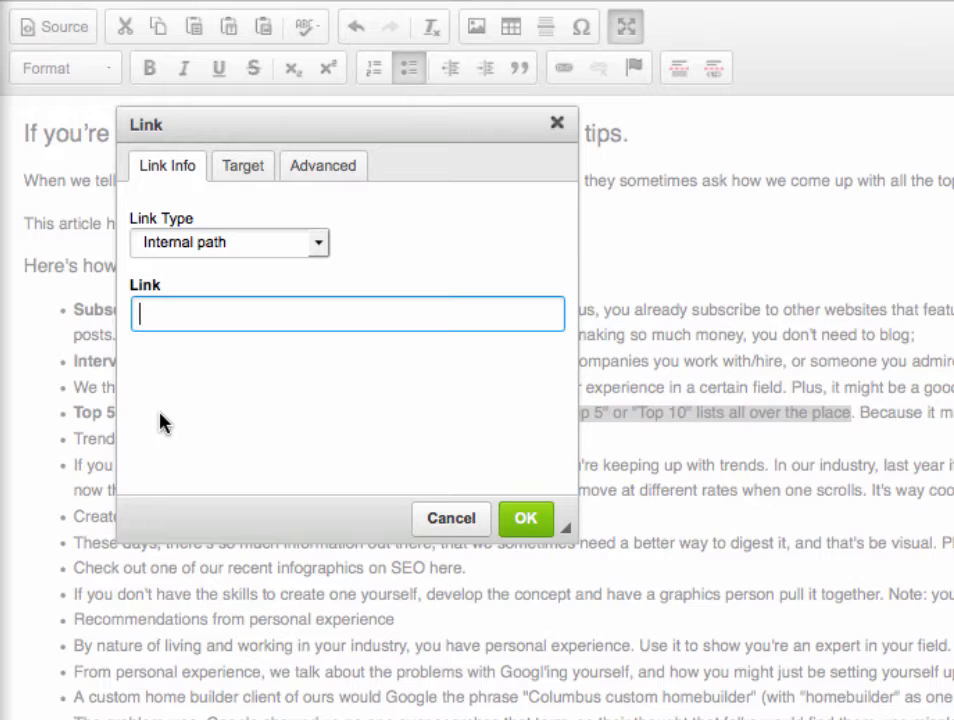
# - Change the link type to URL and paste the poynter.org article address about the popularity of top 10 lists
pyautogui.click(318, 244)
pyautogui.click(303, 288)
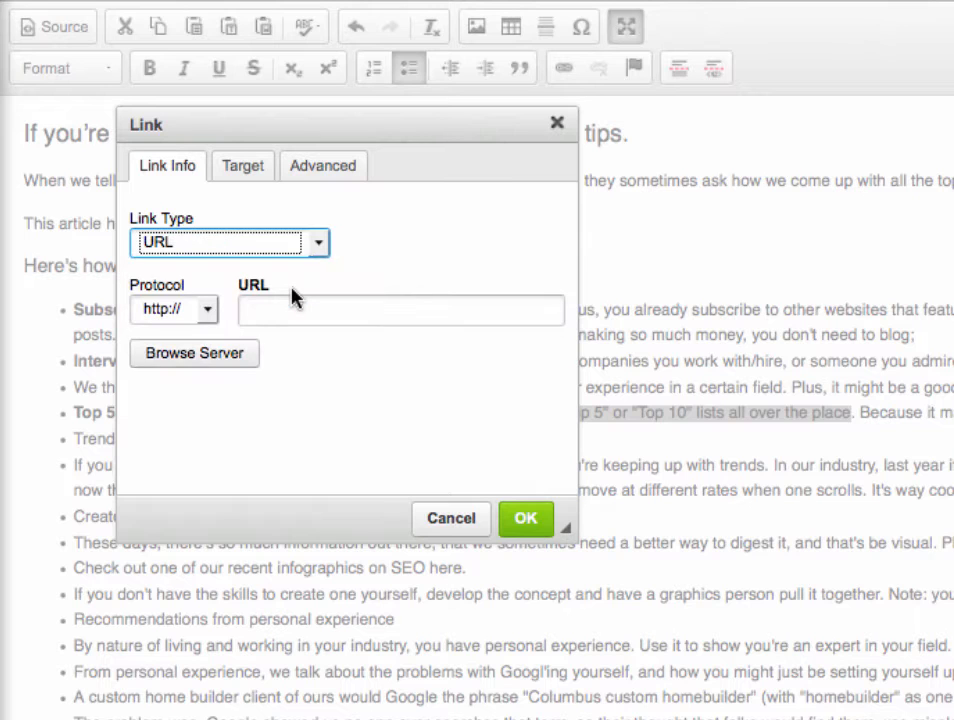
pyautogui.click(290, 309)
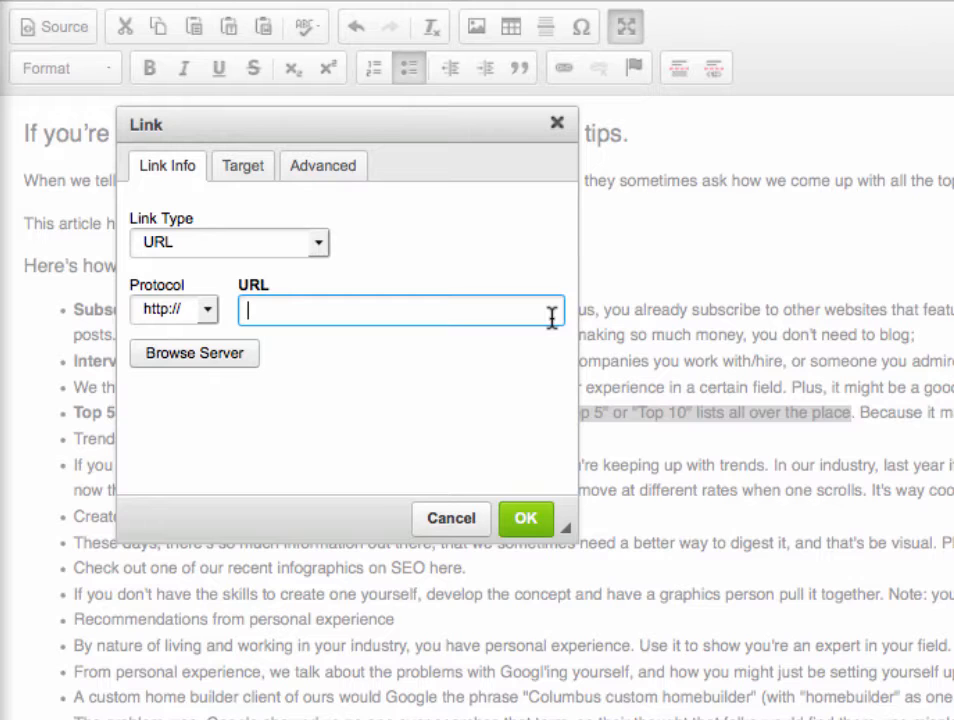
pyautogui.hotkey('ctrl', 'v')
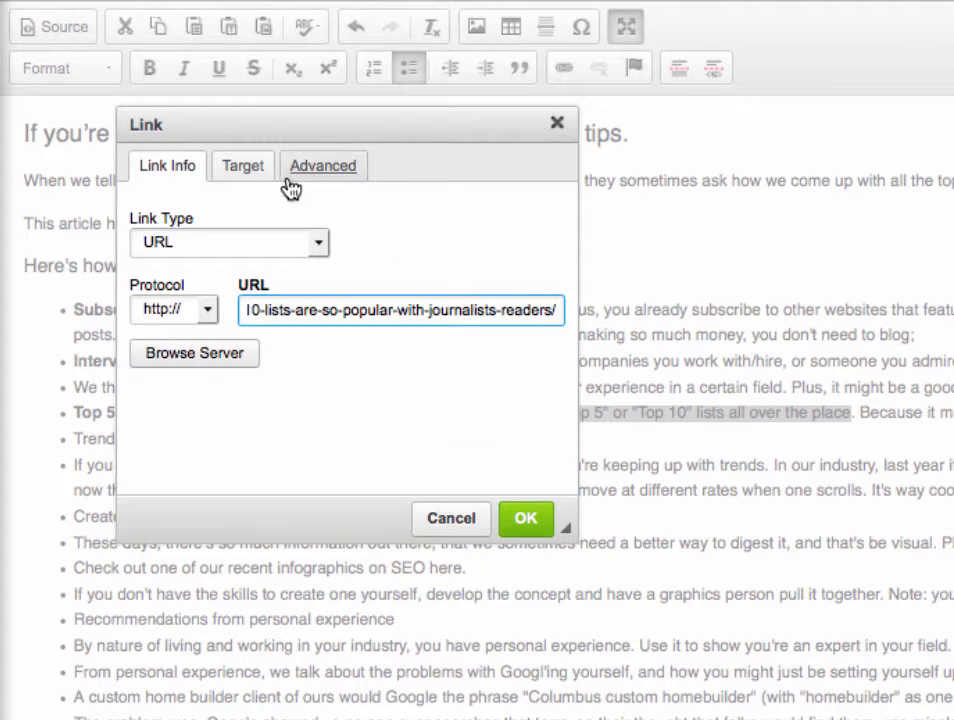
# - Make the link open in a New Window (_blank) and apply it to the selected text
pyautogui.click(254, 181)
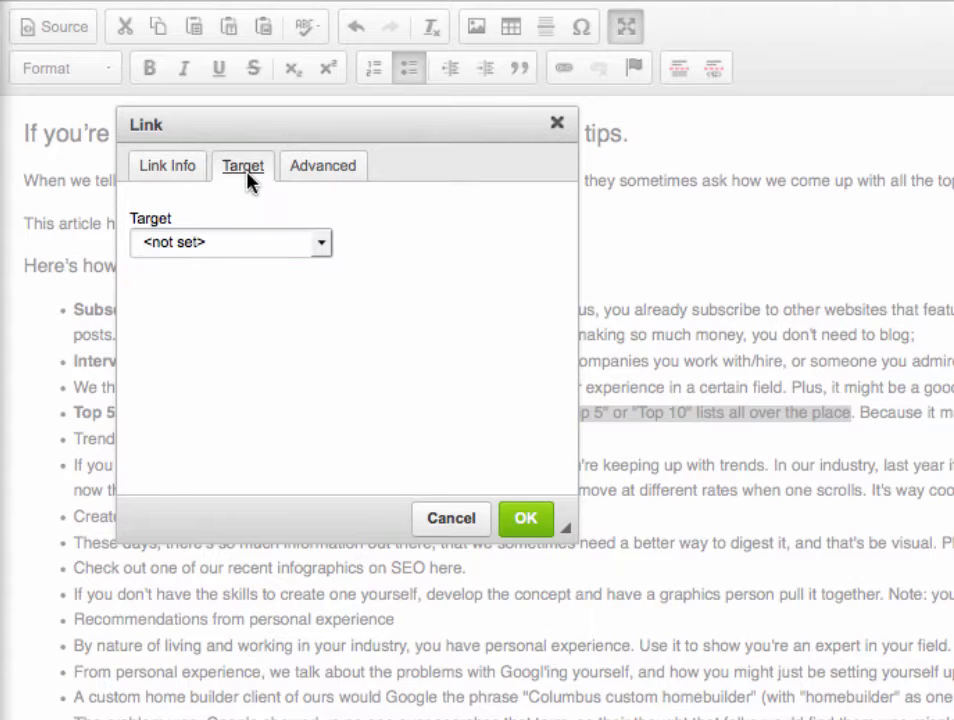
pyautogui.click(241, 246)
pyautogui.click(321, 246)
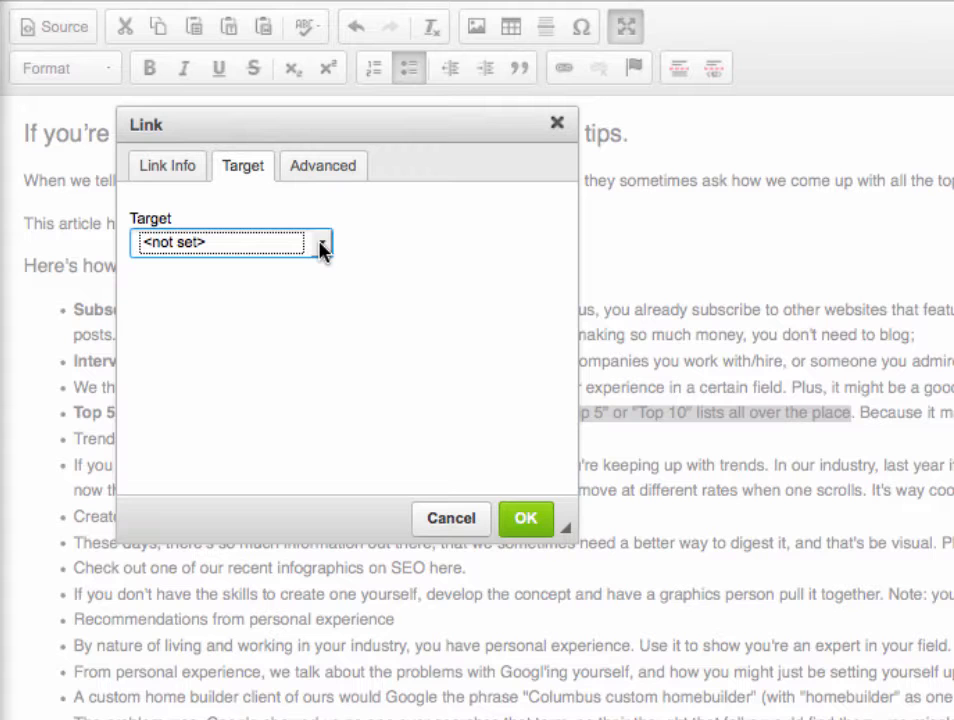
pyautogui.click(322, 246)
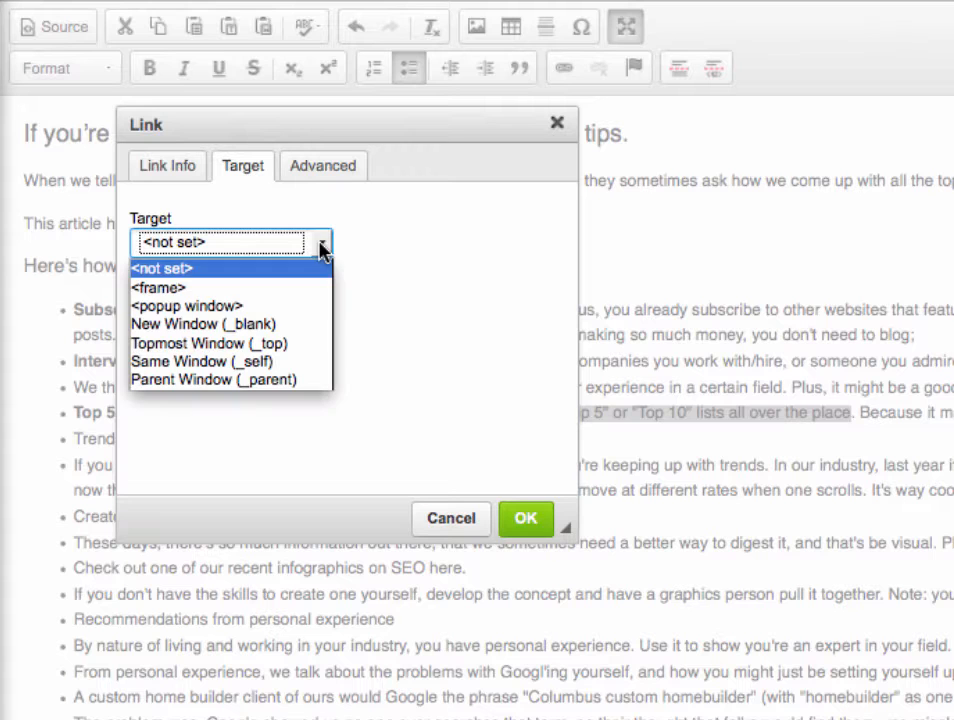
pyautogui.click(305, 330)
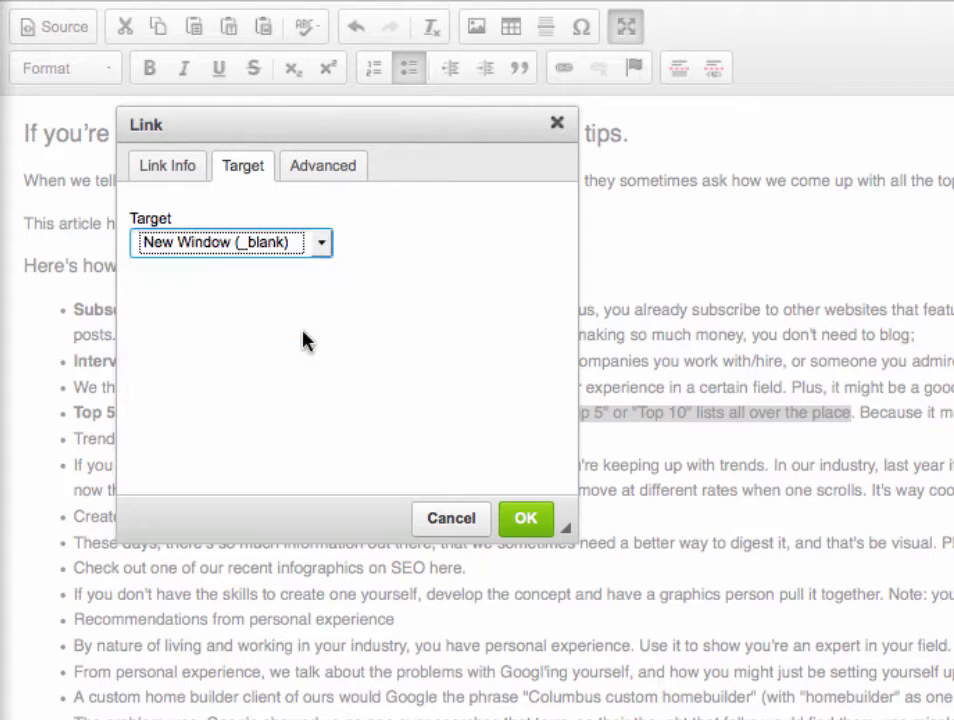
pyautogui.click(522, 526)
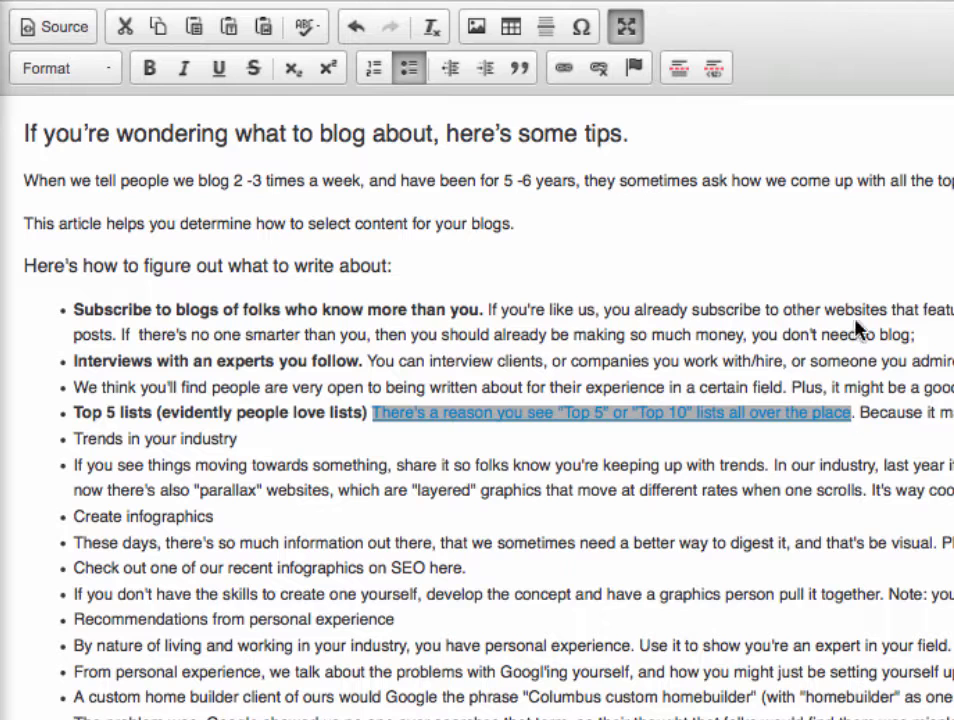
# - Examine the E-mail link type's fields and advanced options for the linked sentence, and close them without applying changes
pyautogui.click(833, 258)
pyautogui.click(580, 70)
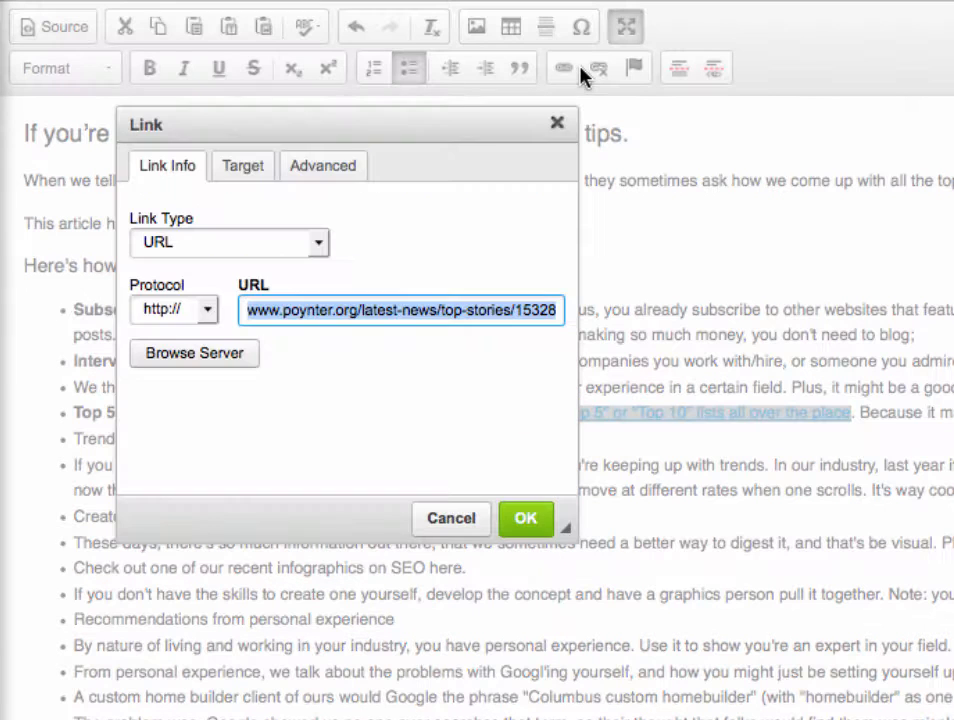
pyautogui.click(319, 247)
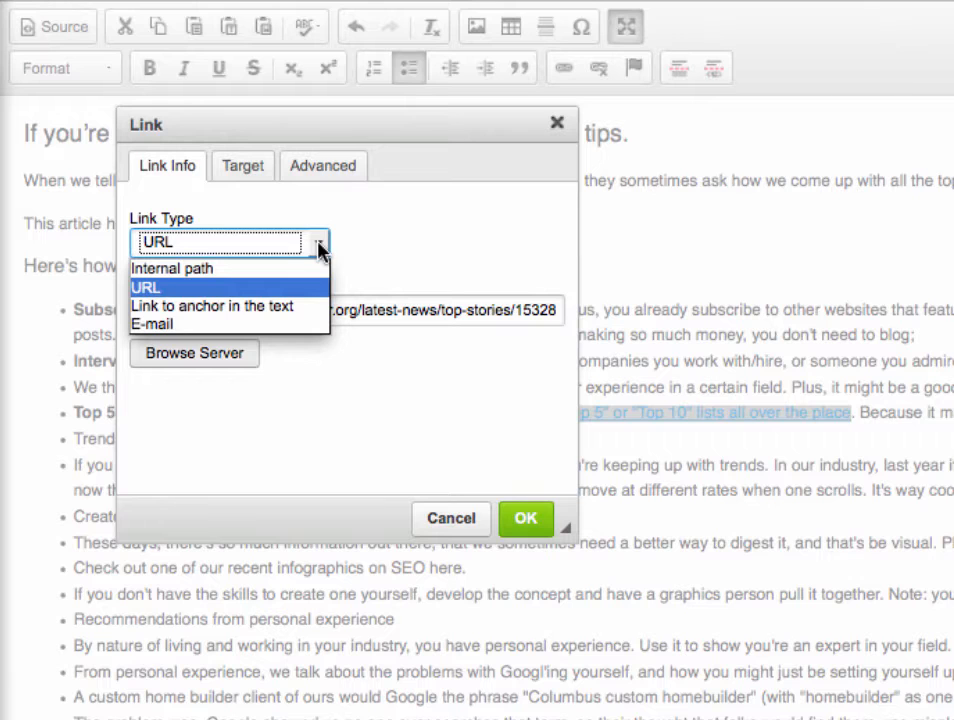
pyautogui.click(276, 326)
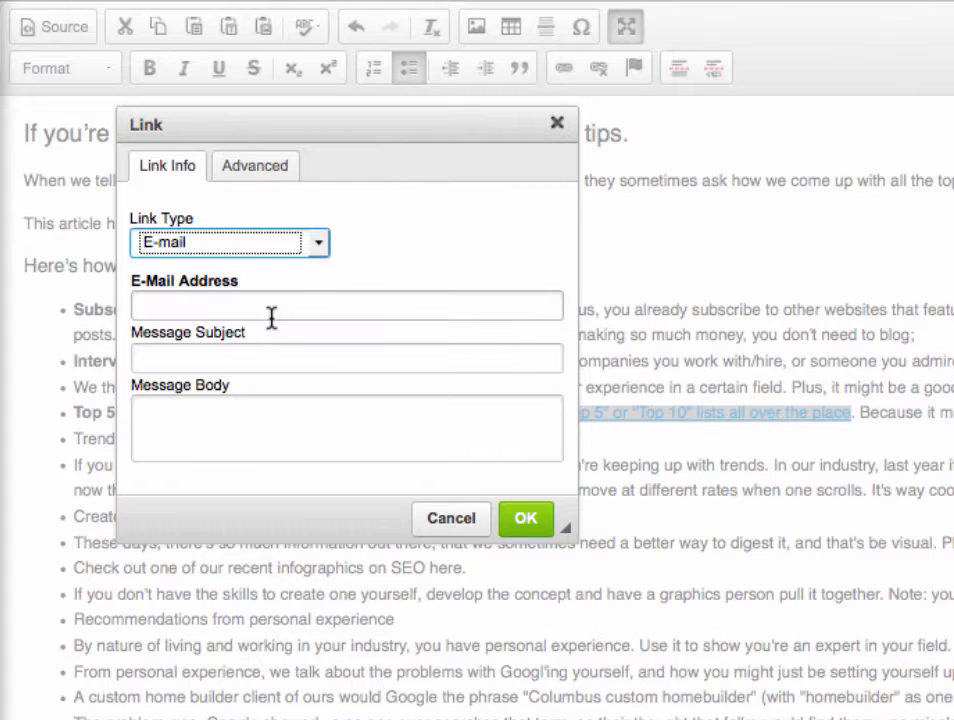
pyautogui.click(218, 307)
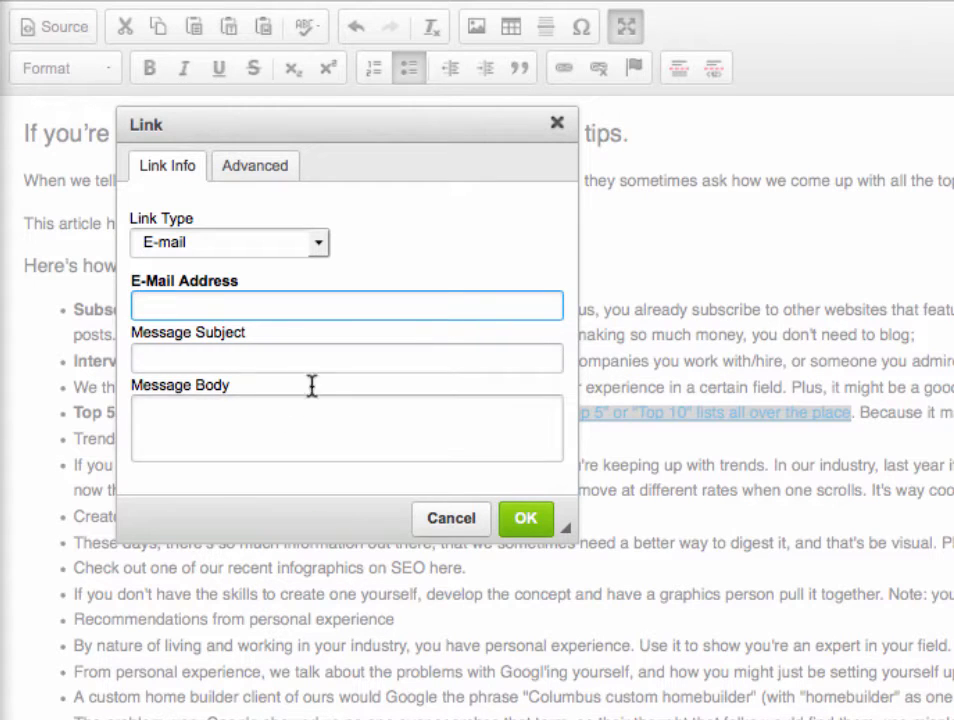
pyautogui.click(268, 178)
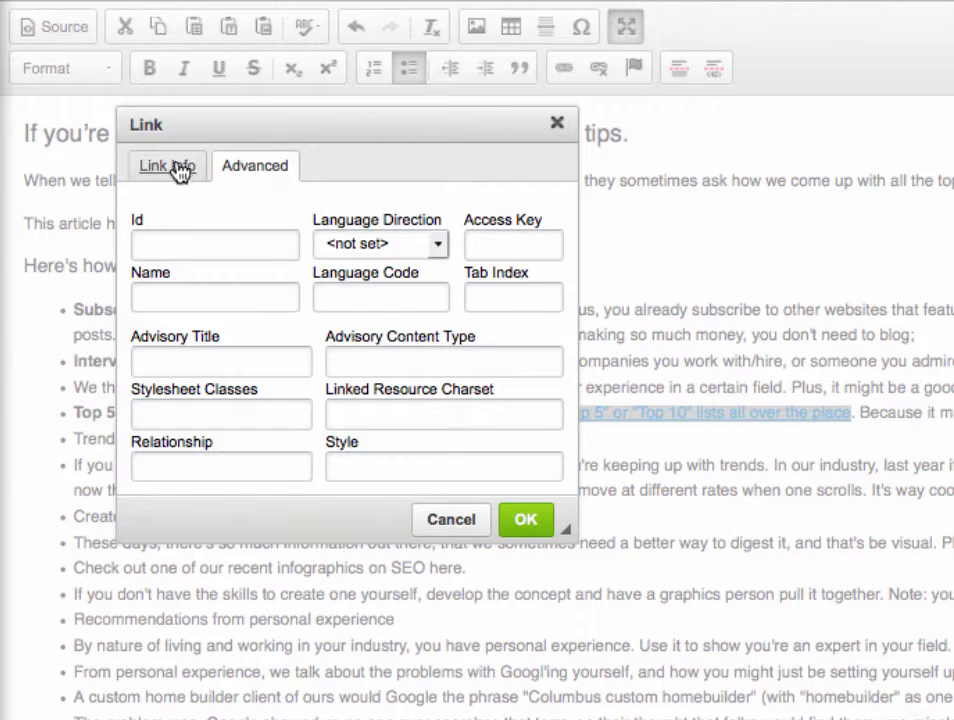
pyautogui.click(557, 125)
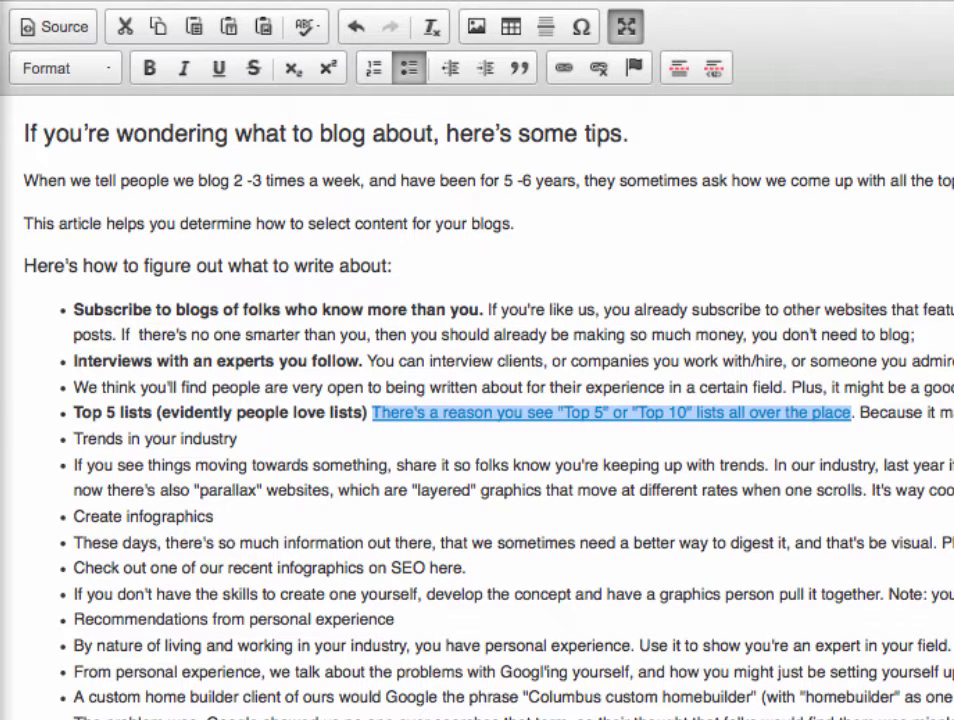
# - Deselect the linked sentence, exit the full-screen editor and return to the beginning of the body text
pyautogui.click(560, 440)
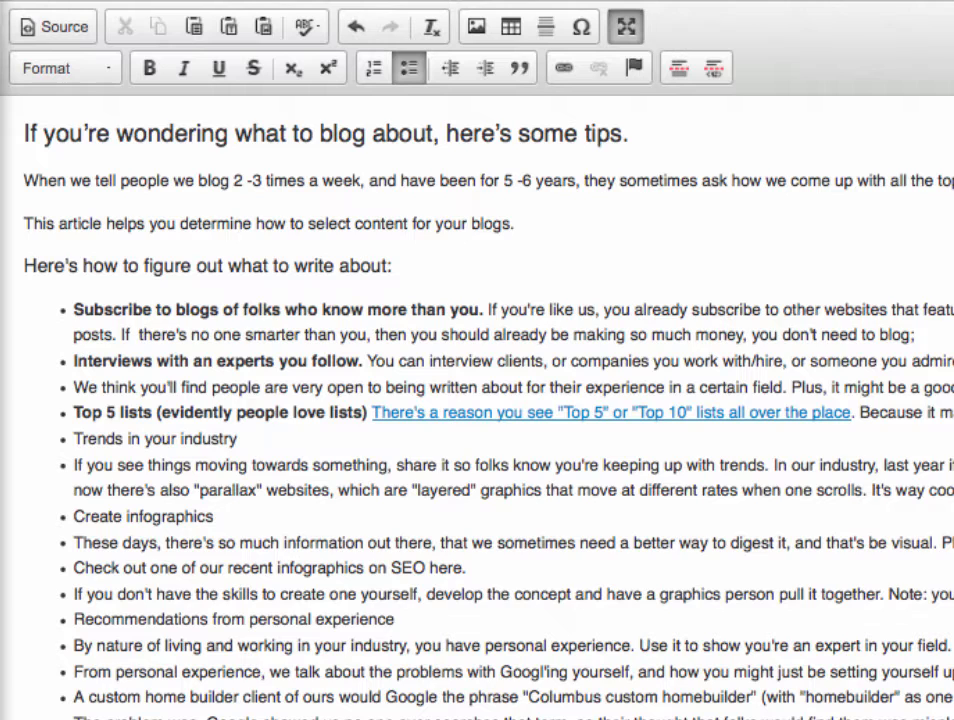
pyautogui.click(626, 30)
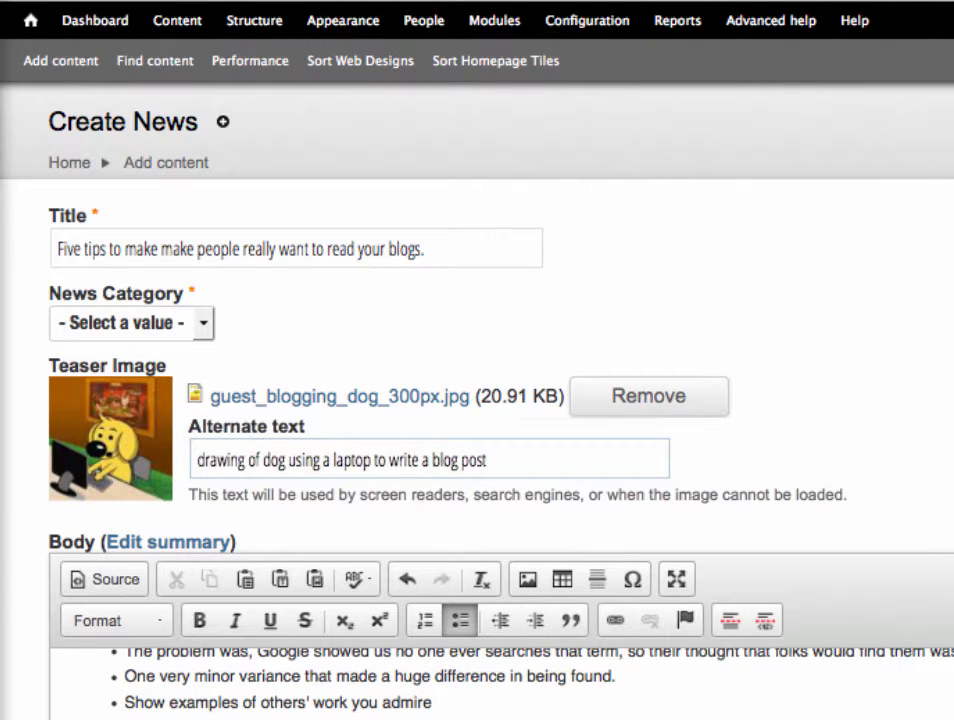
pyautogui.scroll(10, 905, 700)
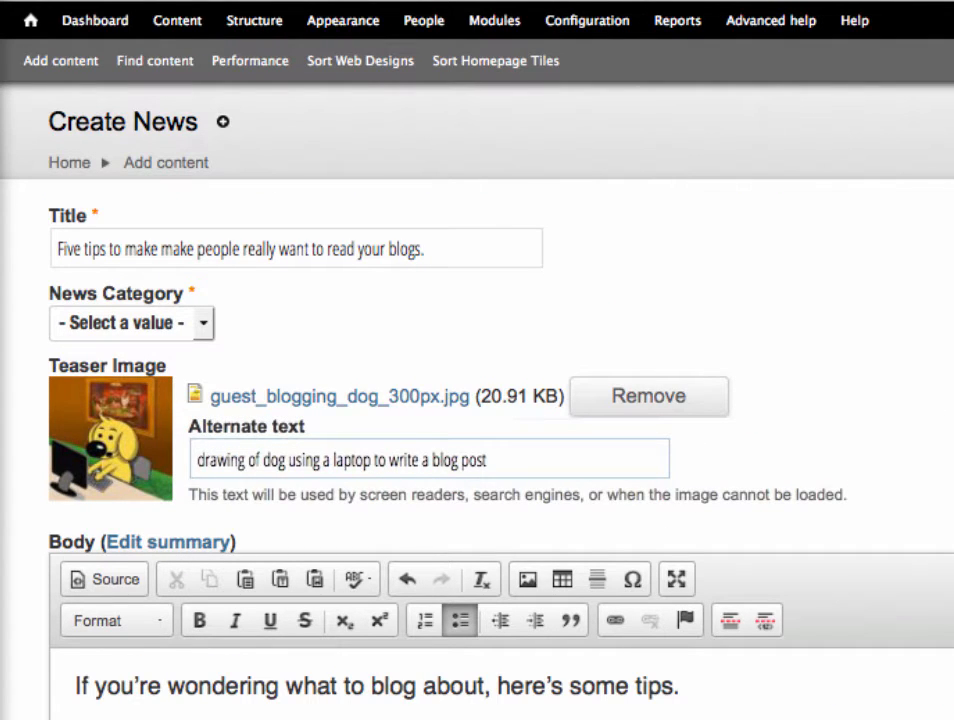
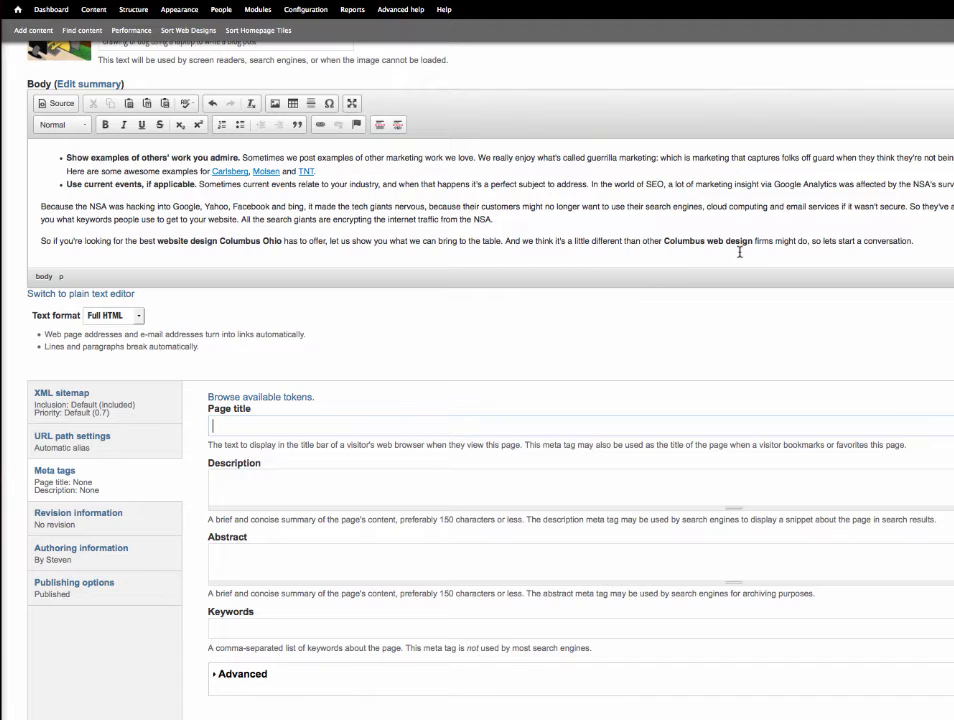
# - Enter "website design Columbus Ohio | Columbus web design" as the page title meta tag
pyautogui.click(234, 422)
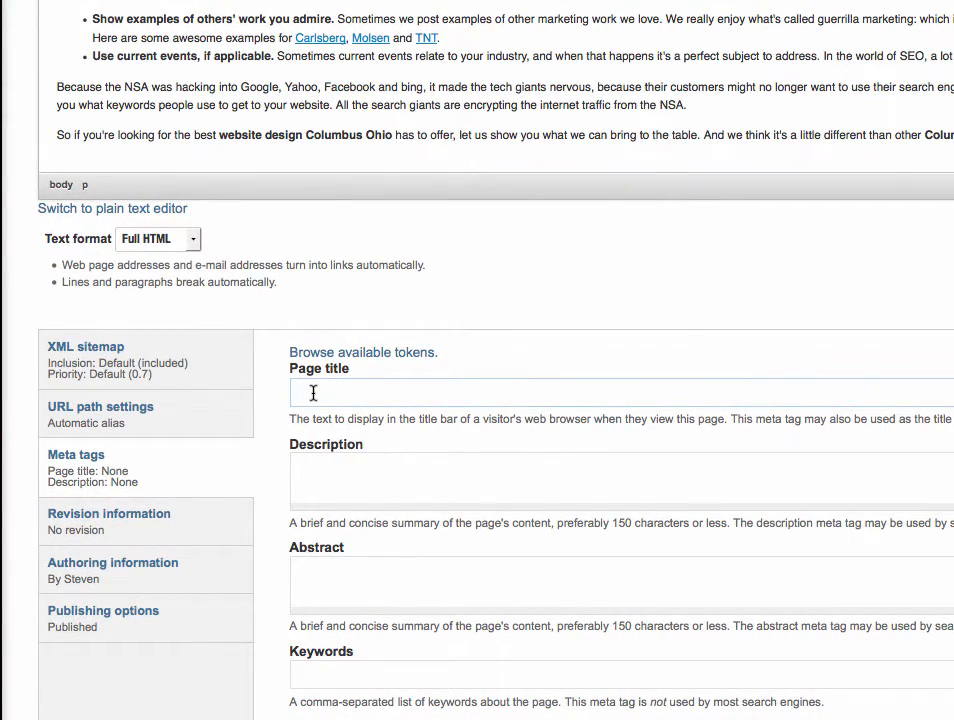
pyautogui.click(314, 391)
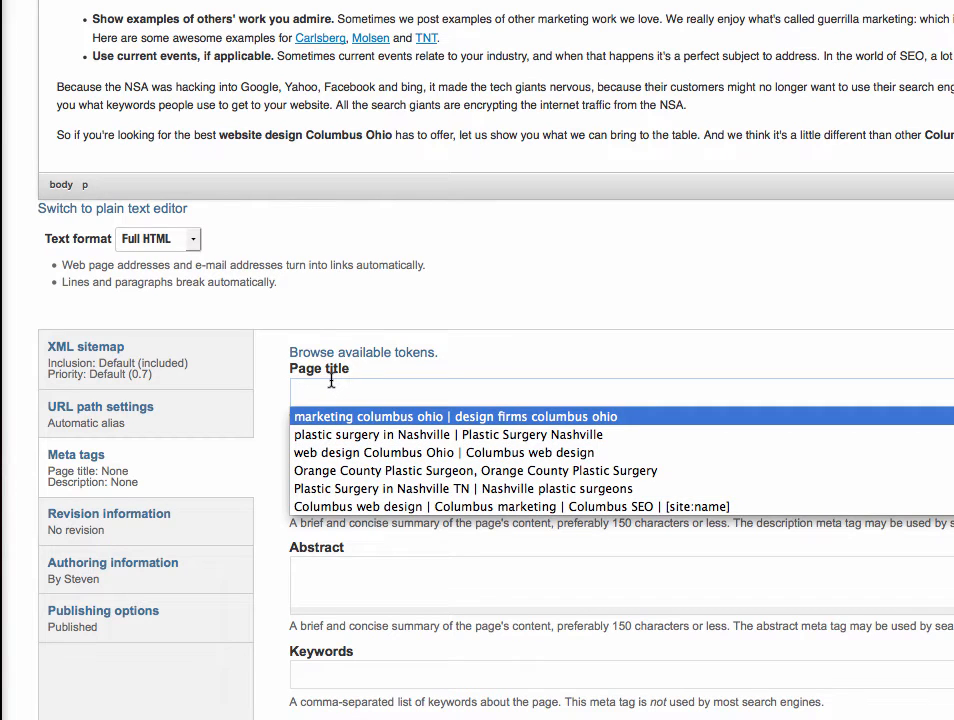
pyautogui.write('website')
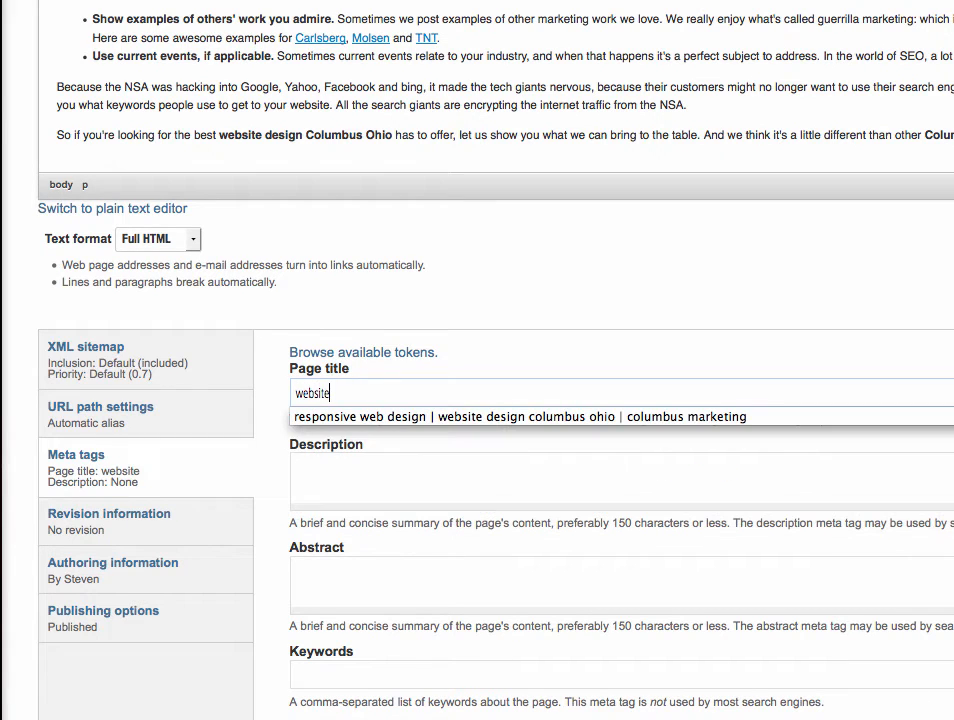
pyautogui.write(' design Columbus Ohio')
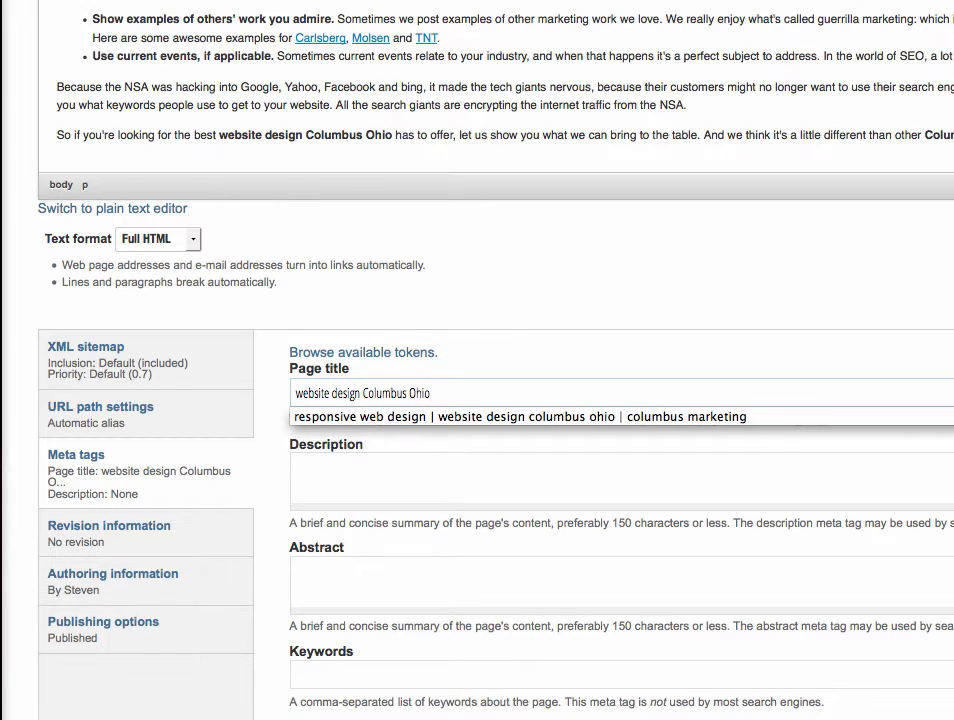
pyautogui.write(' | Columbus web design')
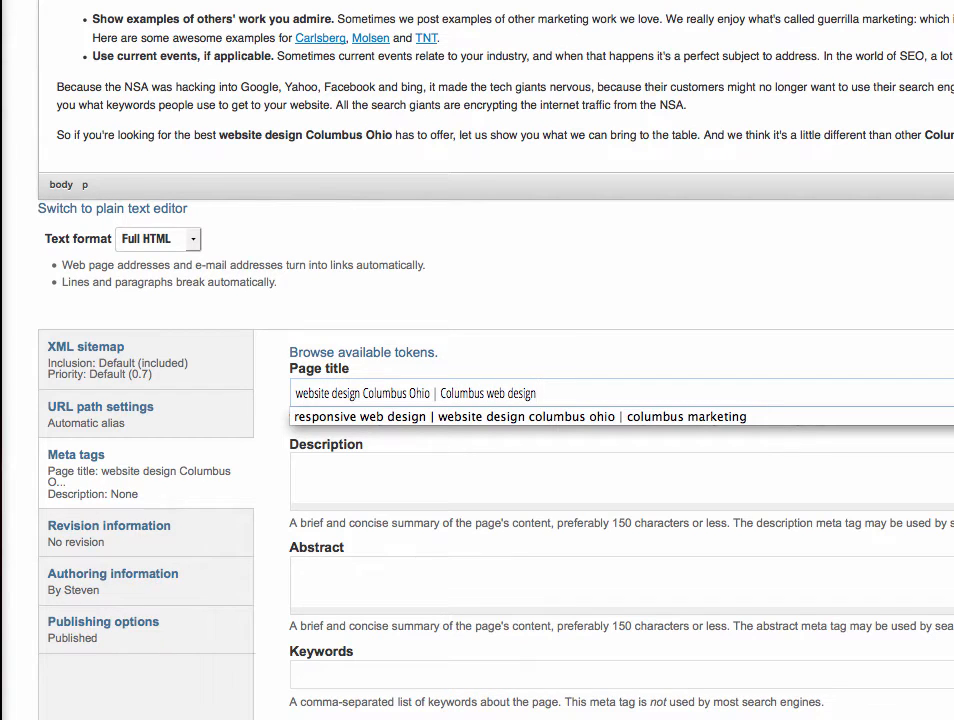
pyautogui.click(548, 371)
pyautogui.click(577, 399)
pyautogui.click(600, 358)
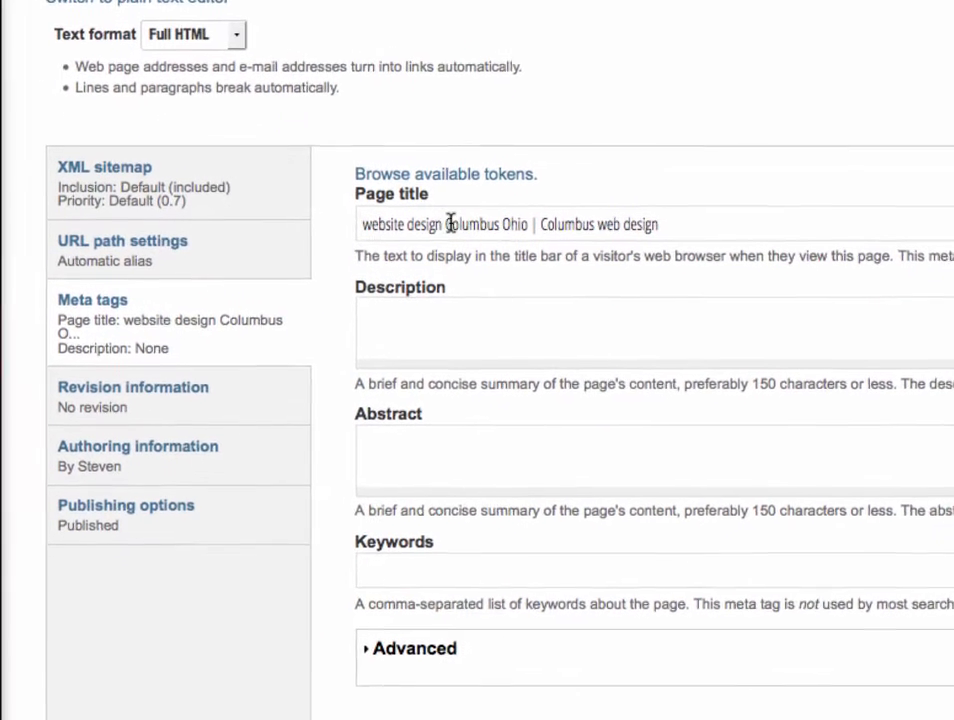
# - Try commas after "website design" and "Columbus" in the page title, and remove both again
pyautogui.click(447, 223)
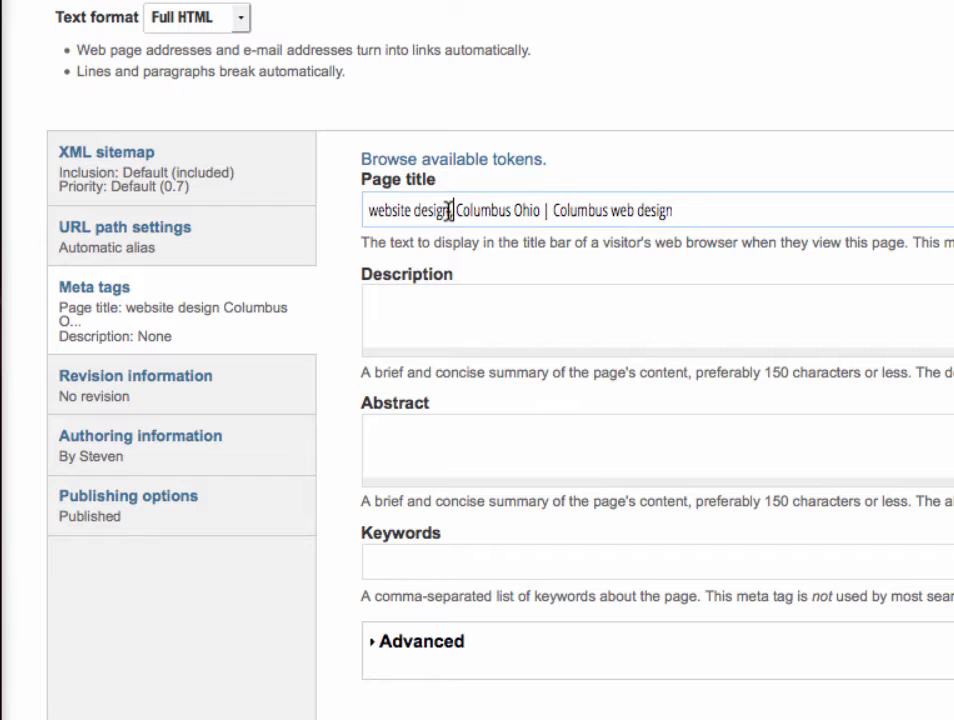
pyautogui.write(',')
pyautogui.click(509, 210)
pyautogui.write(',')
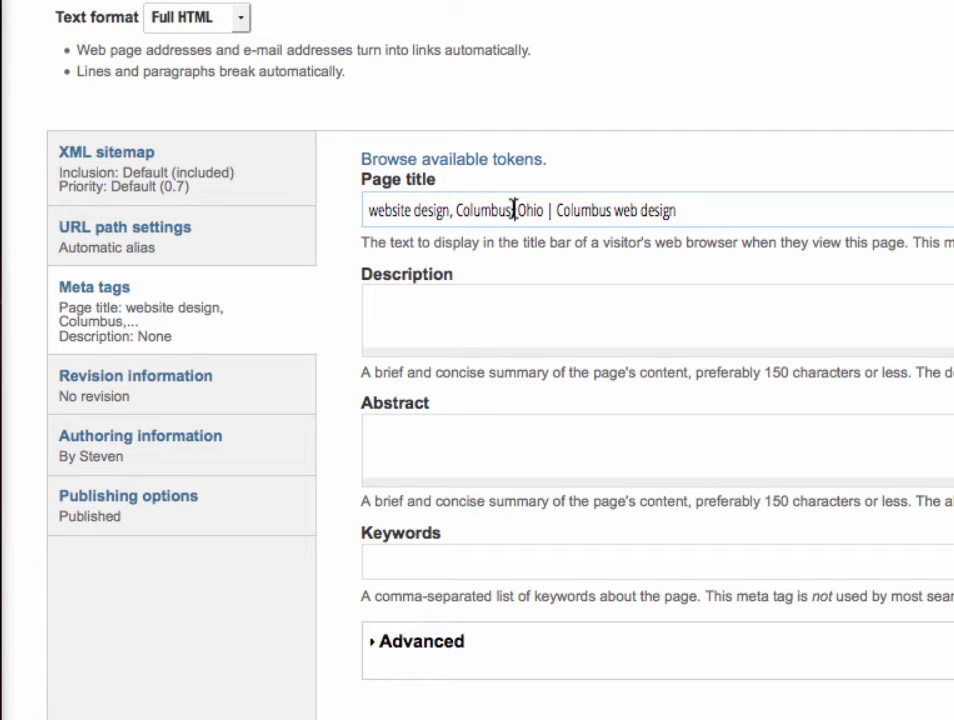
pyautogui.press('BackSpace')
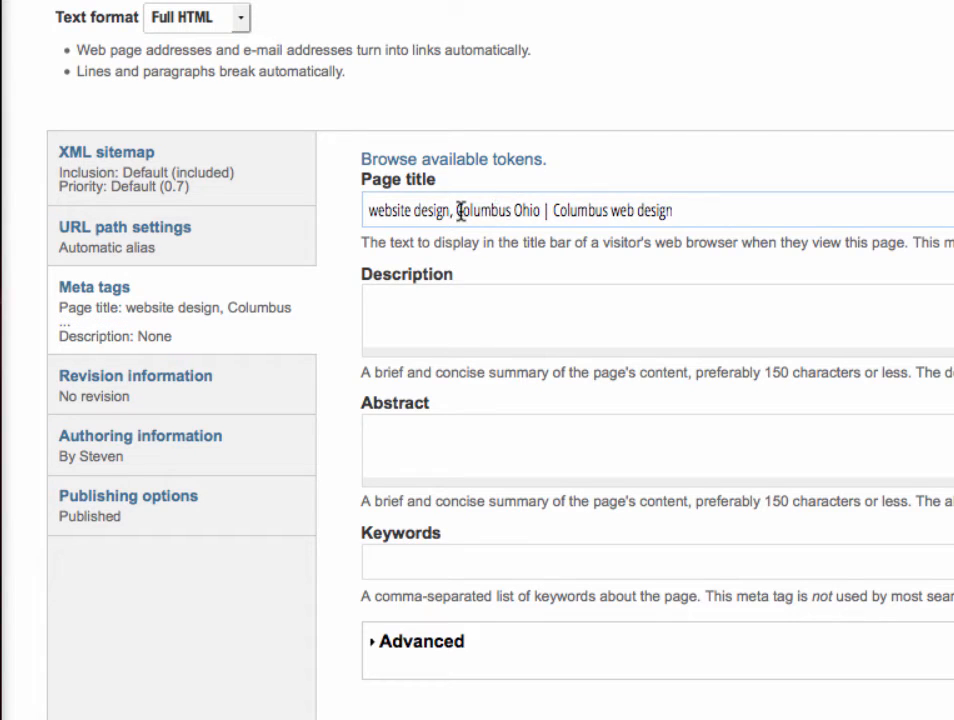
pyautogui.click(455, 210)
pyautogui.press('BackSpace')
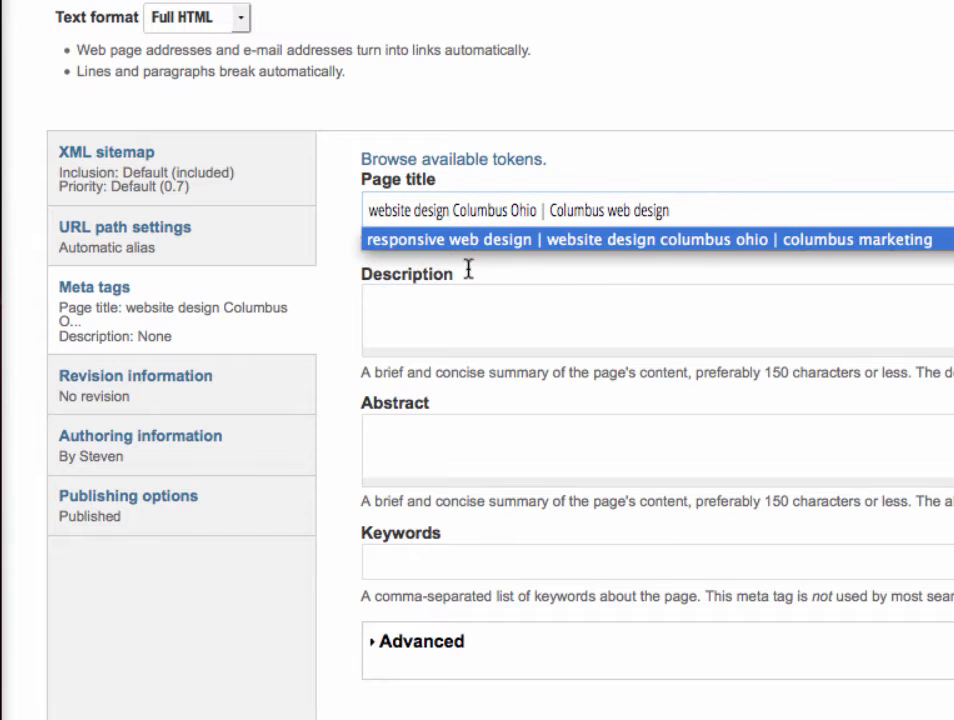
# - Copy the body text from "if you're looking for" to "bring to the table." into the description meta tag and capitalize its first letter
pyautogui.click(605, 288)
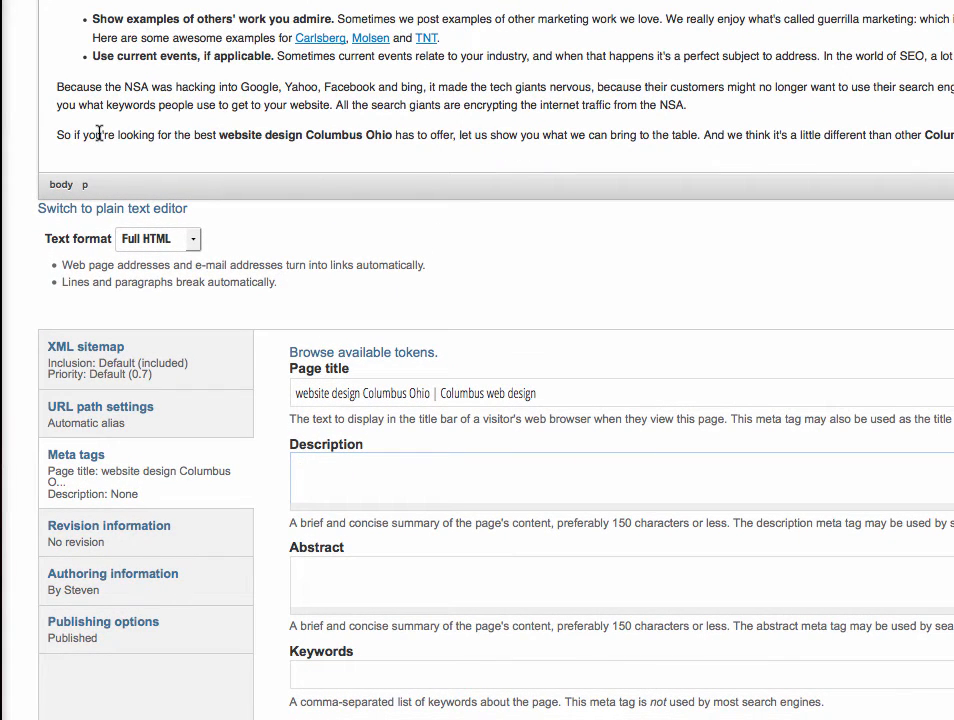
pyautogui.moveTo(73, 136); pyautogui.dragTo(704, 136)
pyautogui.hotkey('ctrl', 'c')
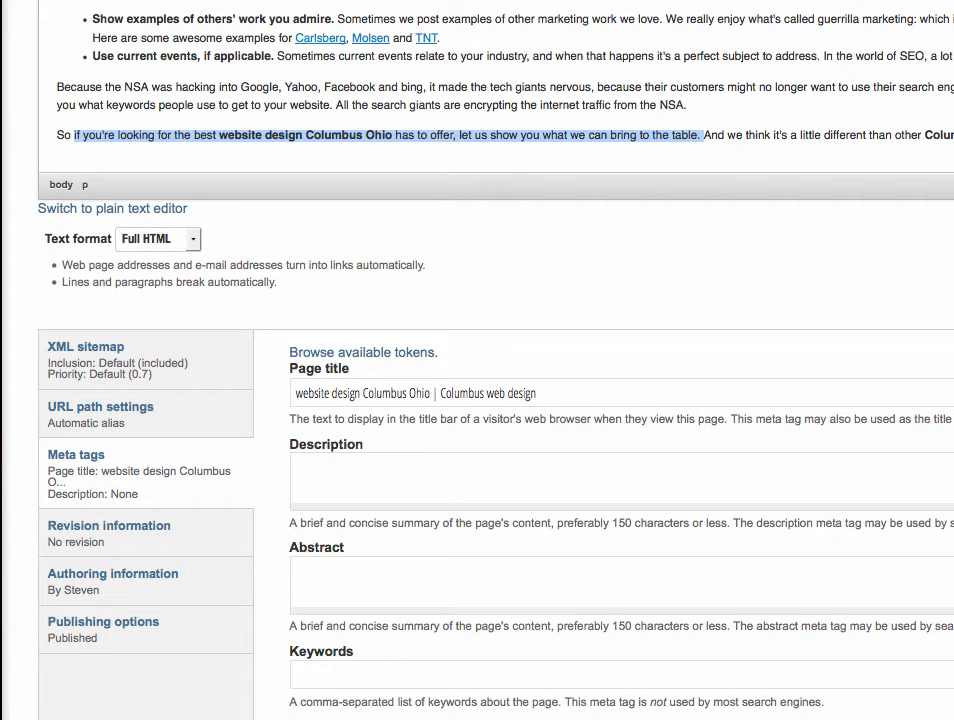
pyautogui.click(313, 467)
pyautogui.hotkey('ctrl', 'v')
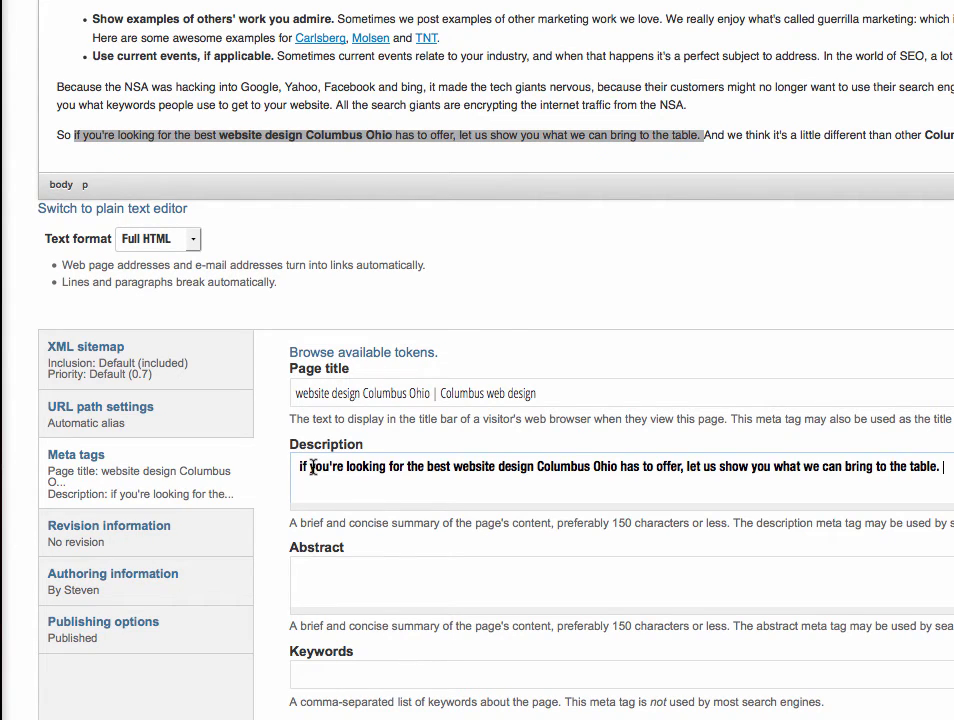
pyautogui.click(297, 467)
pyautogui.press('Delete')
pyautogui.write('I')
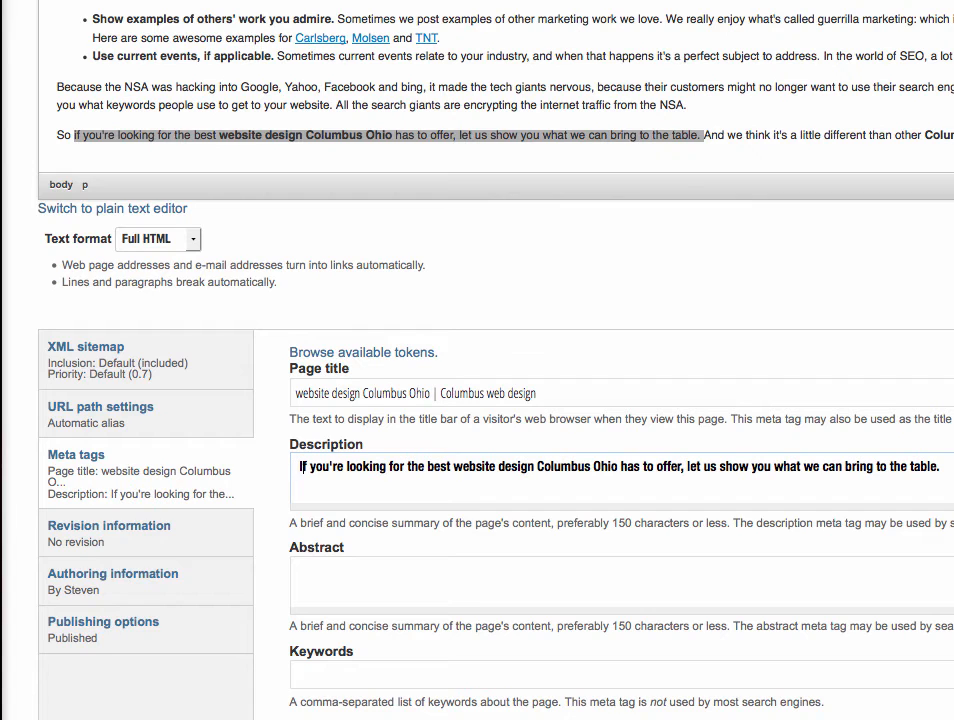
# - Examine the key phrase "website design Columbus Ohio" in the description meta tag, and clear the text selection
pyautogui.scroll(-1, 300, 467)
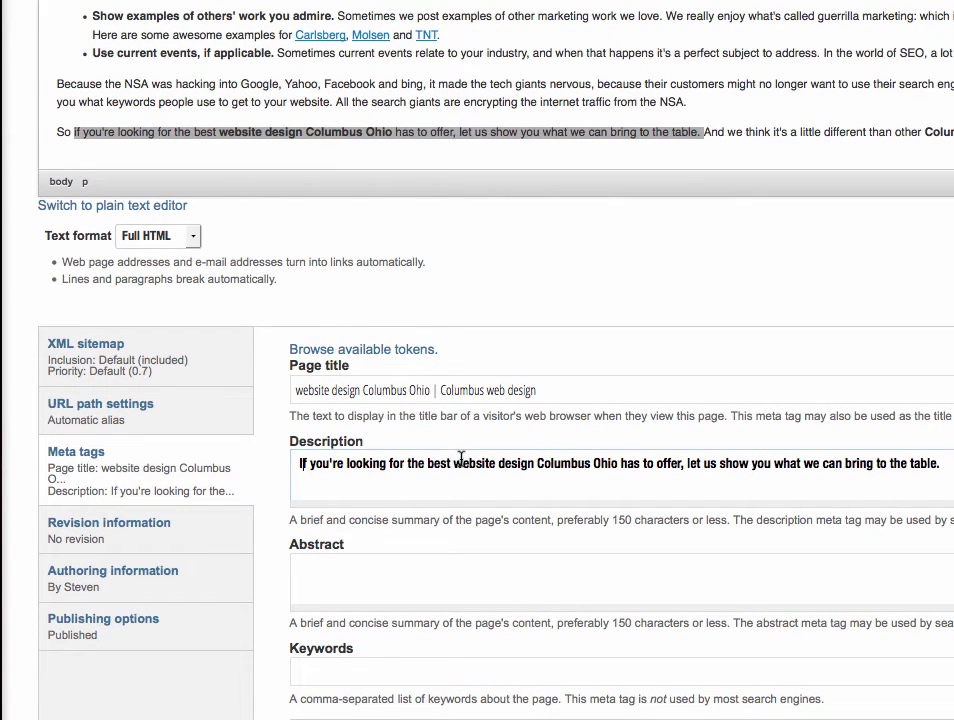
pyautogui.moveTo(452, 463); pyautogui.dragTo(620, 463)
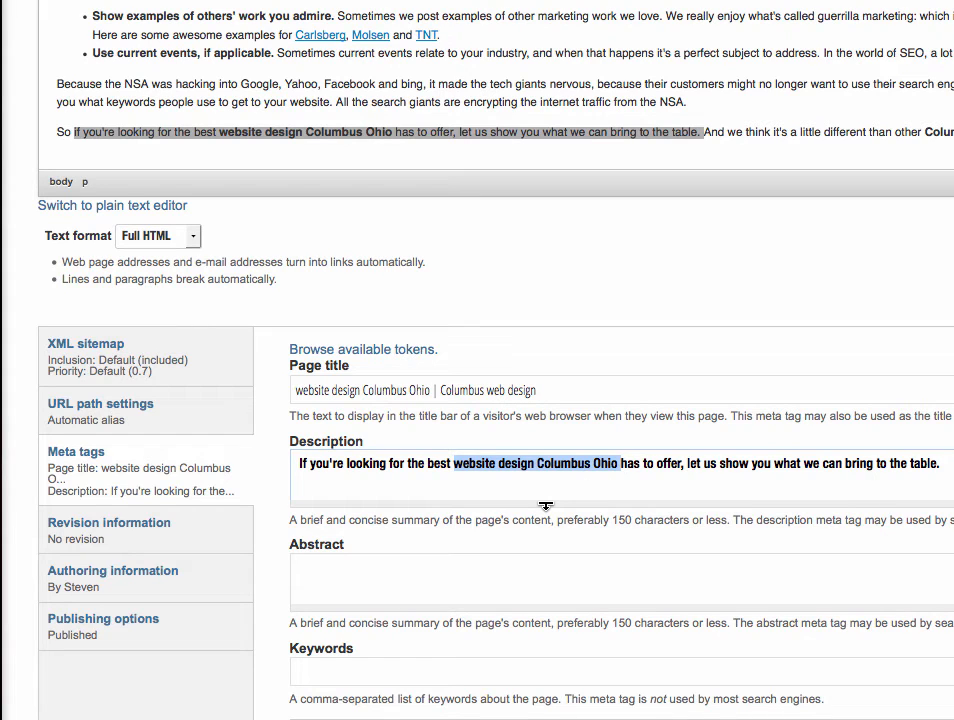
pyautogui.scroll(2, 546, 504)
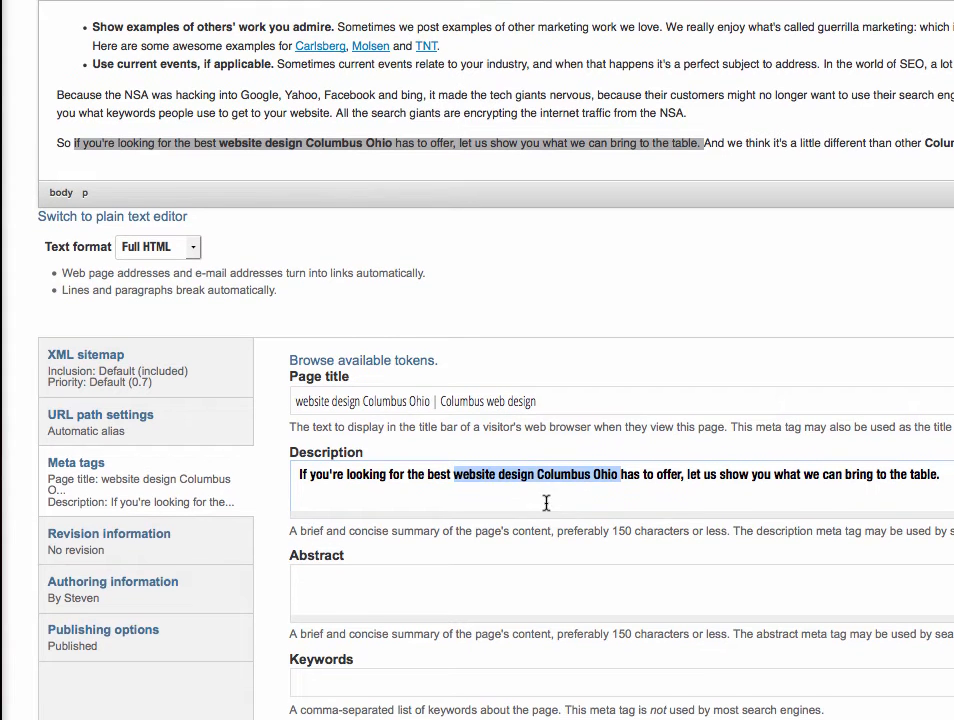
pyautogui.click(441, 164)
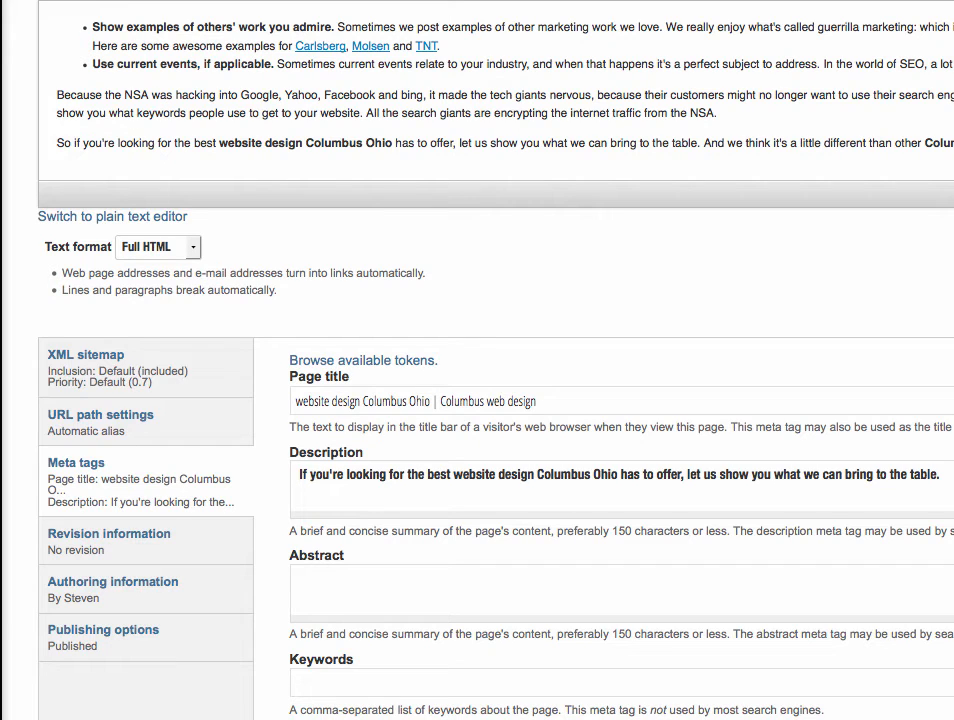
# - Try unpublishing the post in its publishing options, and set it back to published
pyautogui.click(137, 656)
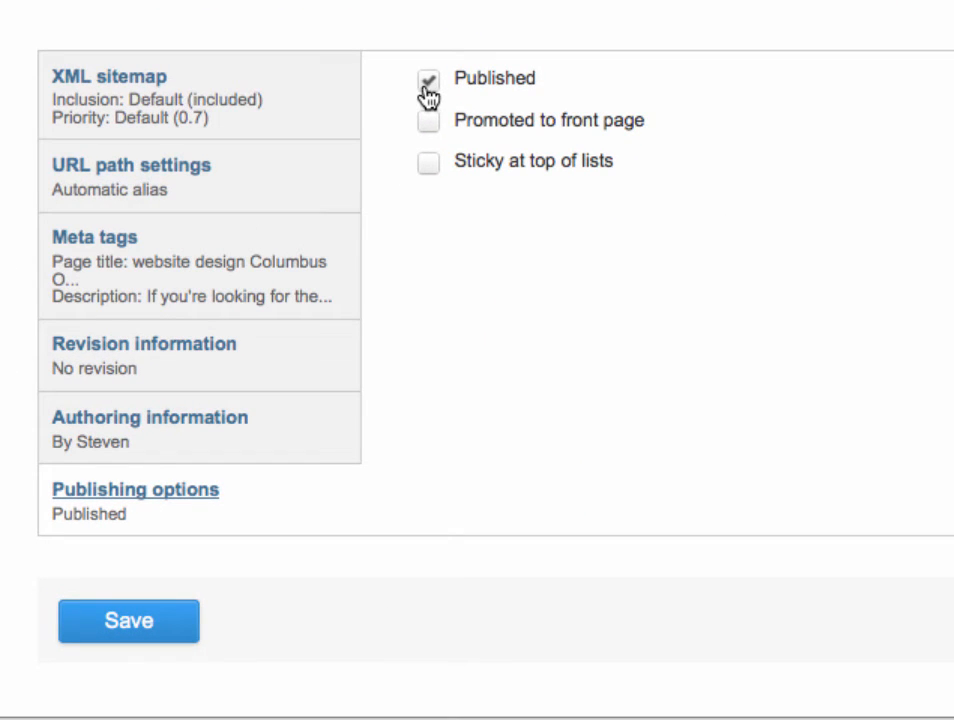
pyautogui.click(427, 82)
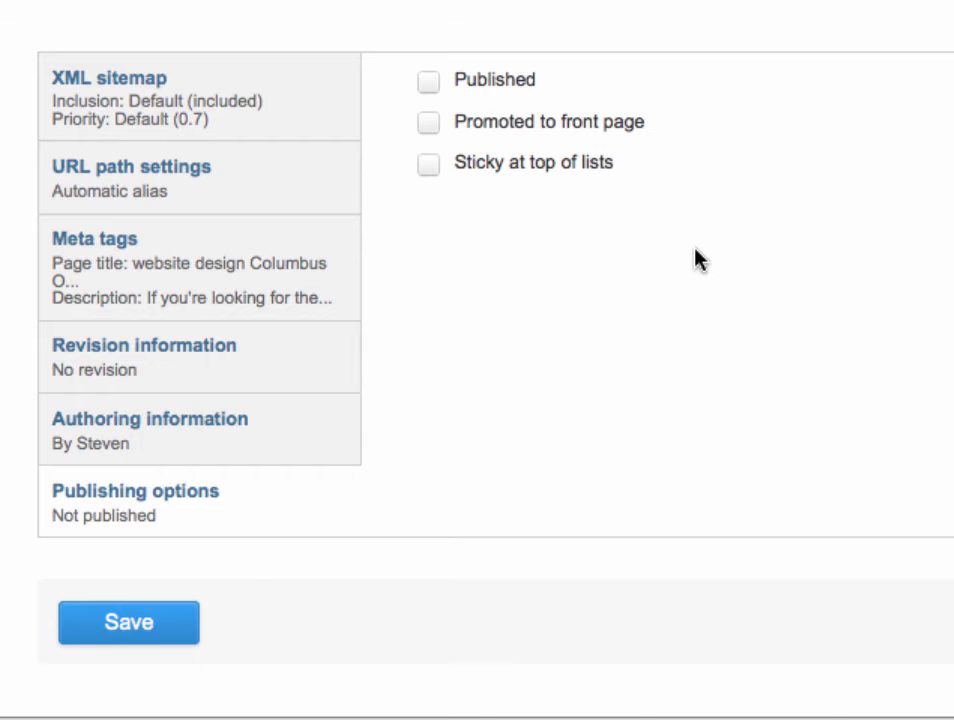
pyautogui.click(428, 82)
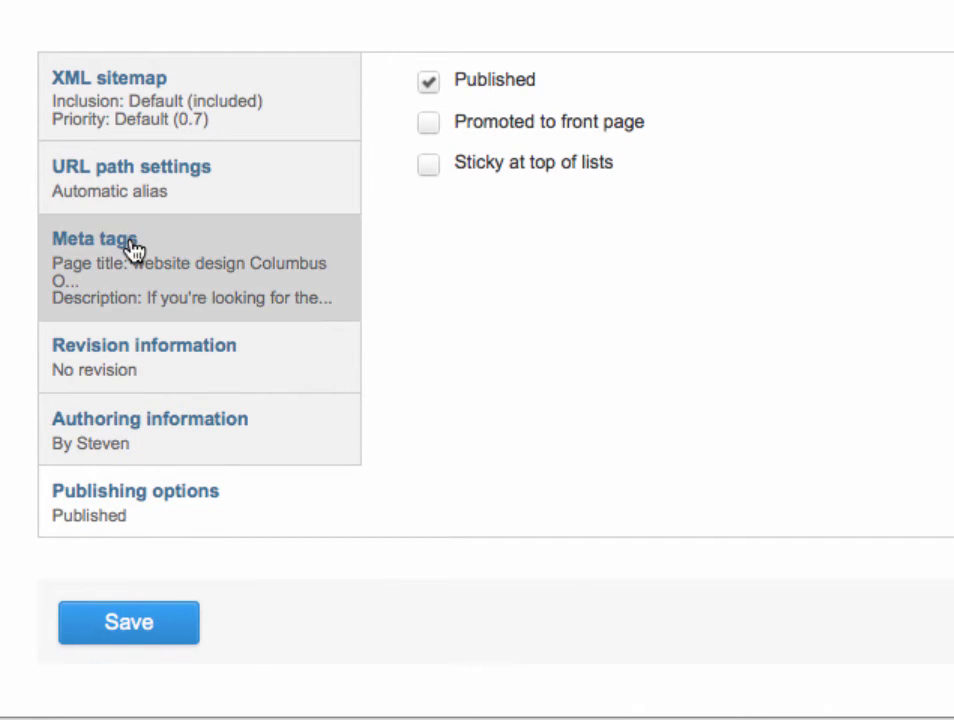
# - Return to the post's meta tags for a final check and save the post
pyautogui.click(129, 246)
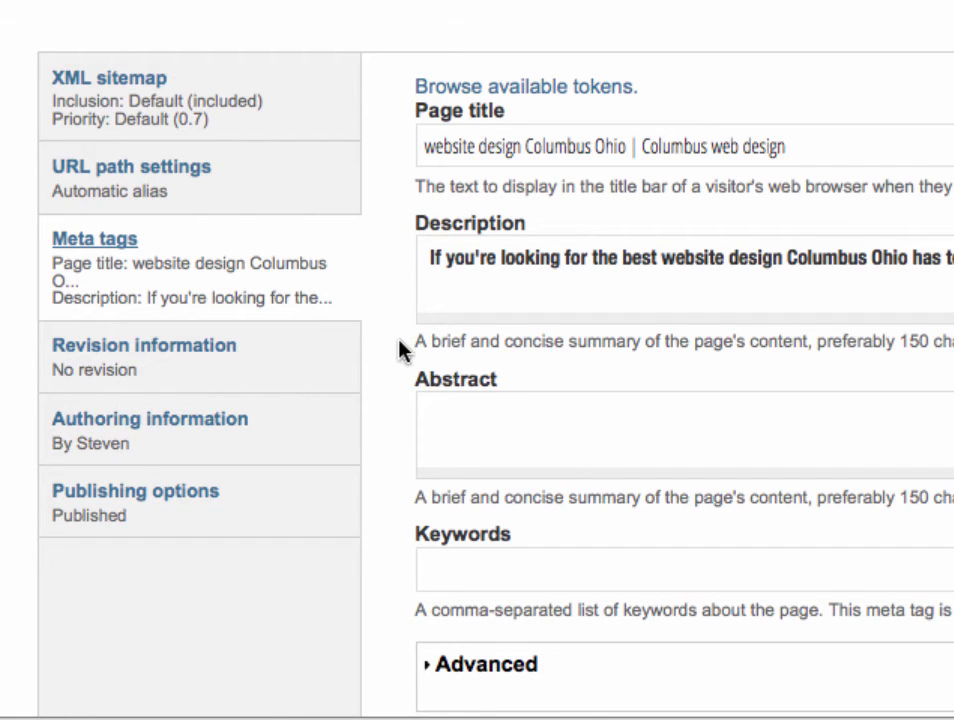
pyautogui.scroll(-5, 400, 347)
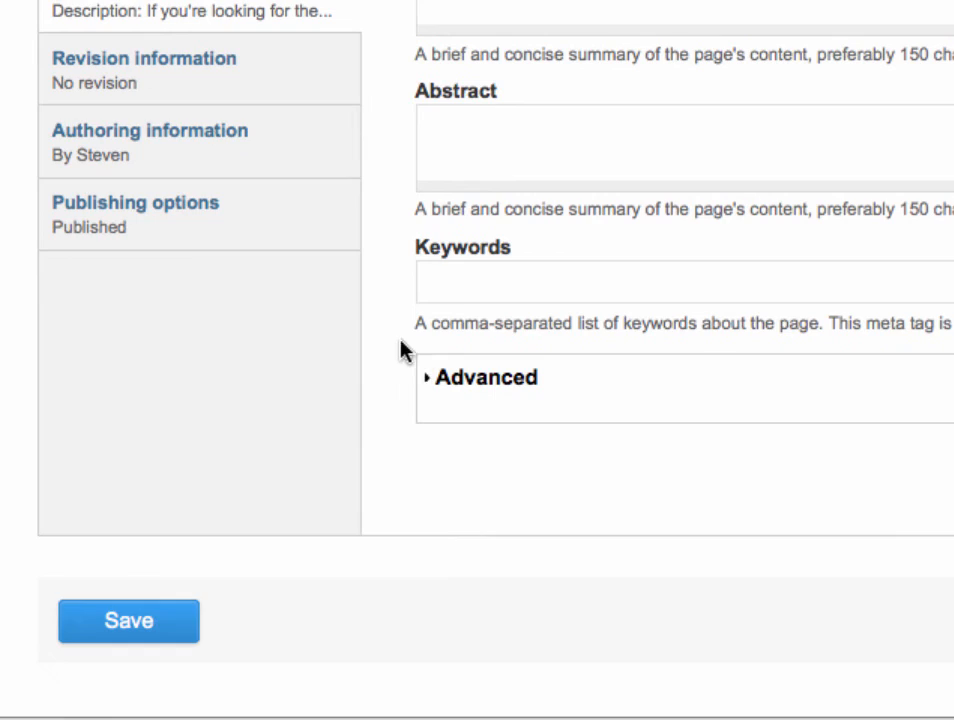
pyautogui.click(148, 630)
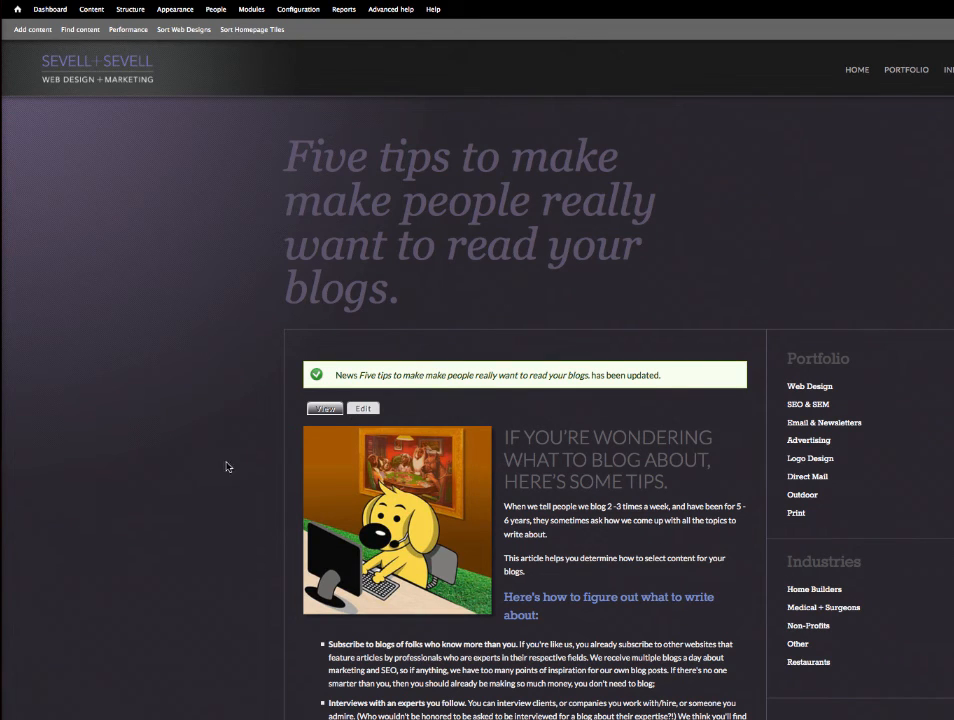
# - Go to the site's home page and open the full "Five tips" blog post from the Extra Credit Reading section
pyautogui.click(17, 14)
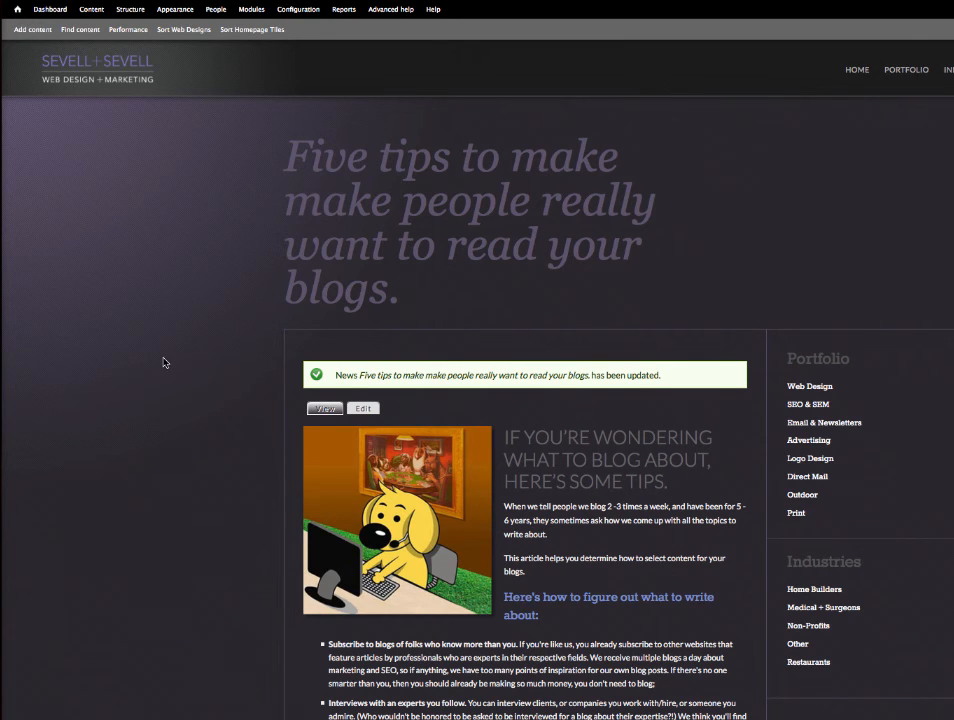
pyautogui.scroll(-10, 477, 380)
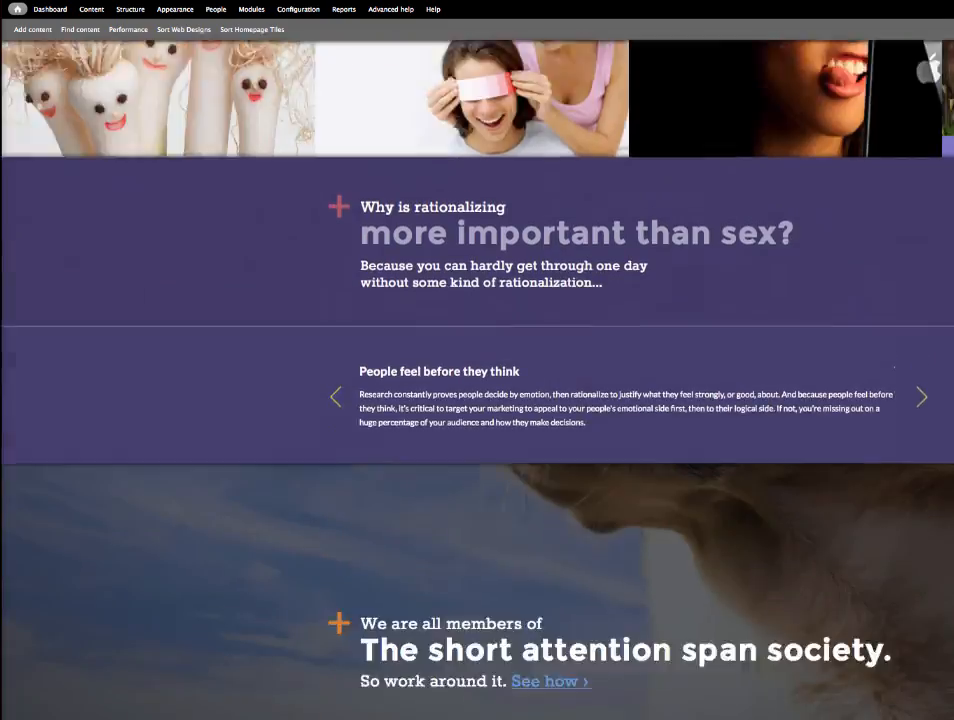
pyautogui.scroll(-3, 449, 713)
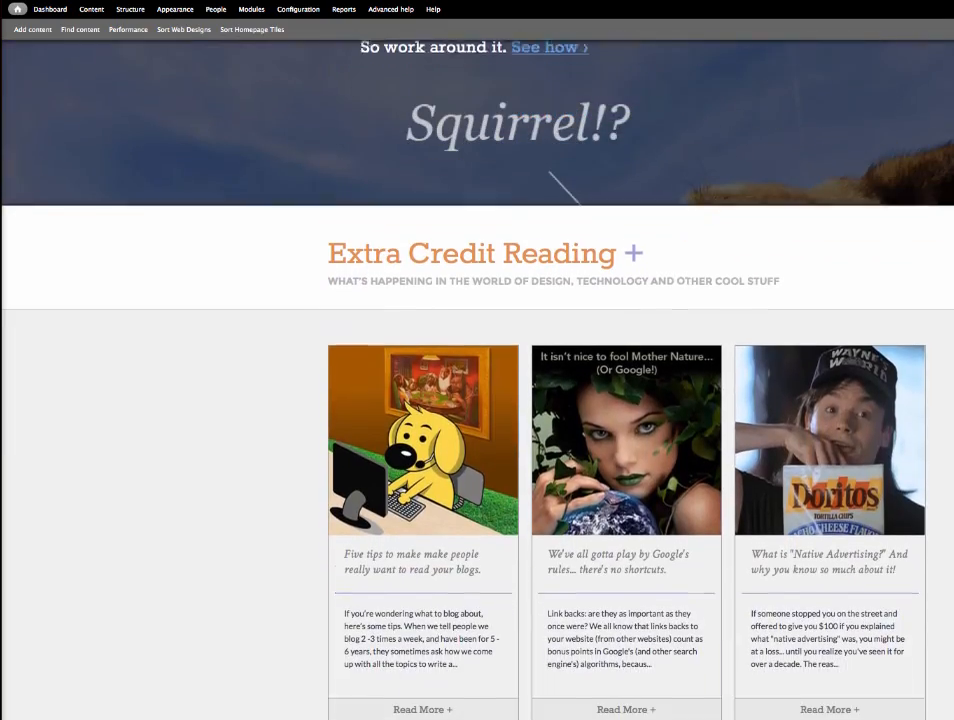
pyautogui.click(423, 700)
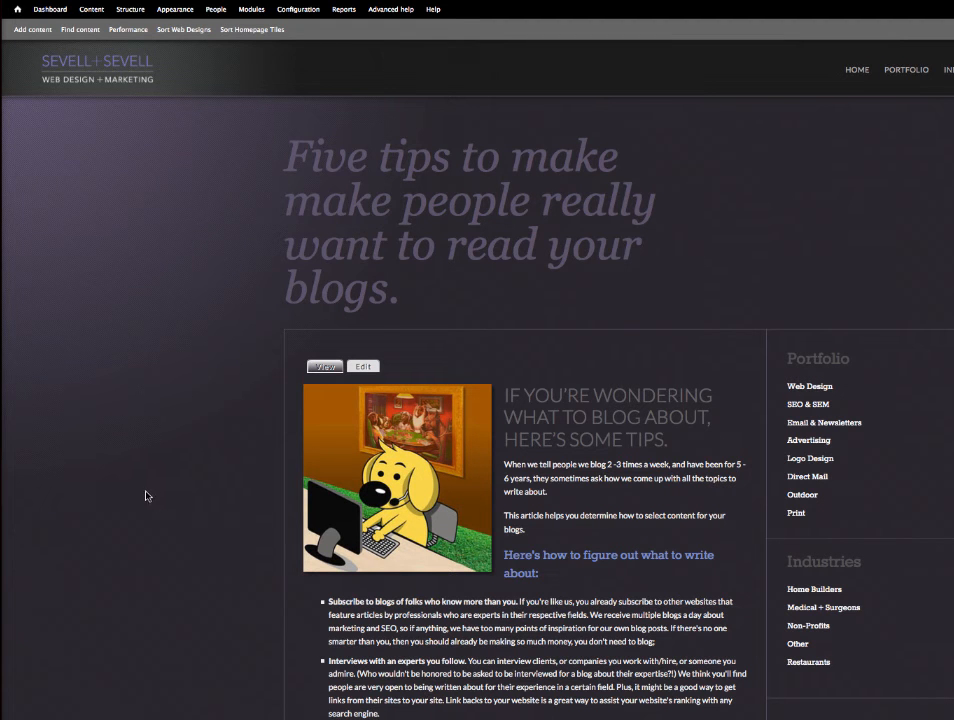
# - Review the published post, test its link to the SEO infographic, and close the infographic window
pyautogui.scroll(-1, 673, 484)
pyautogui.scroll(-3, 679, 485)
pyautogui.scroll(-2, 675, 467)
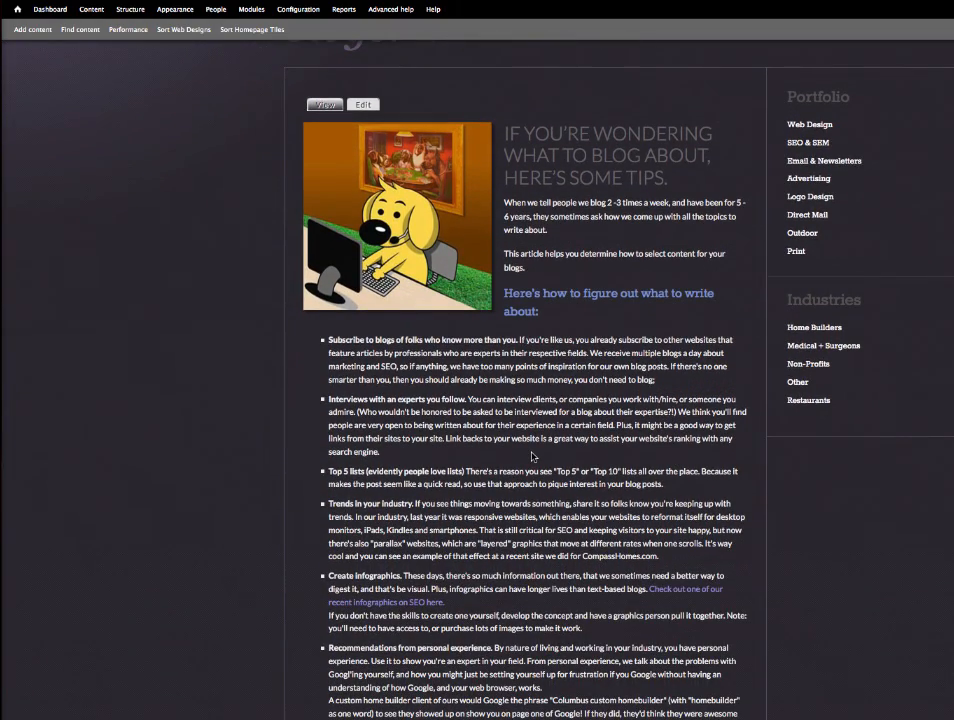
pyautogui.scroll(-2, 533, 456)
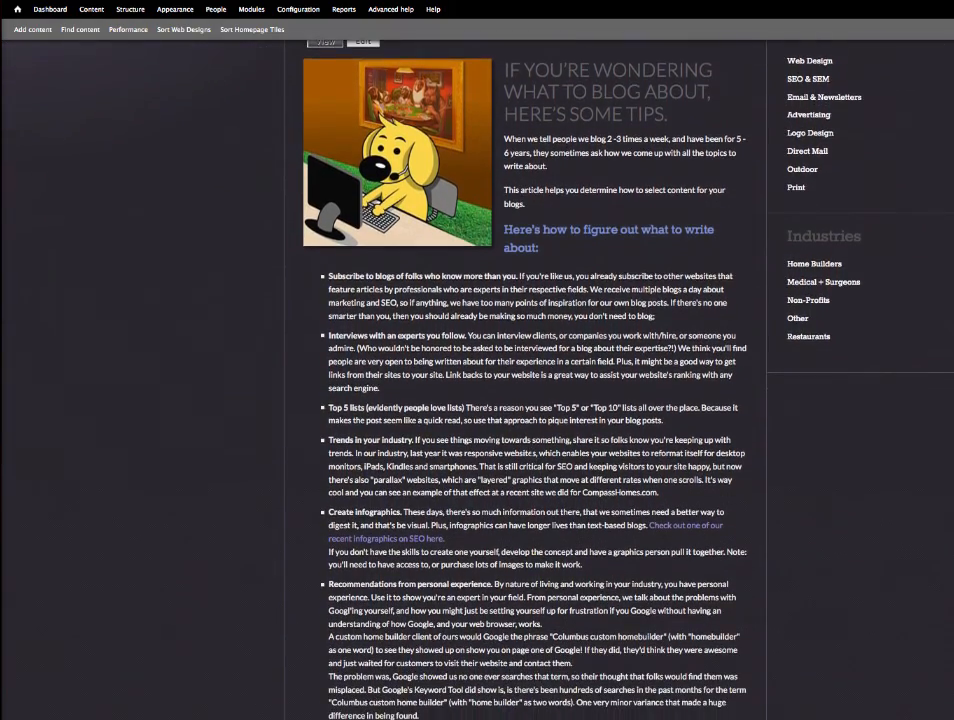
pyautogui.scroll(-1, 533, 456)
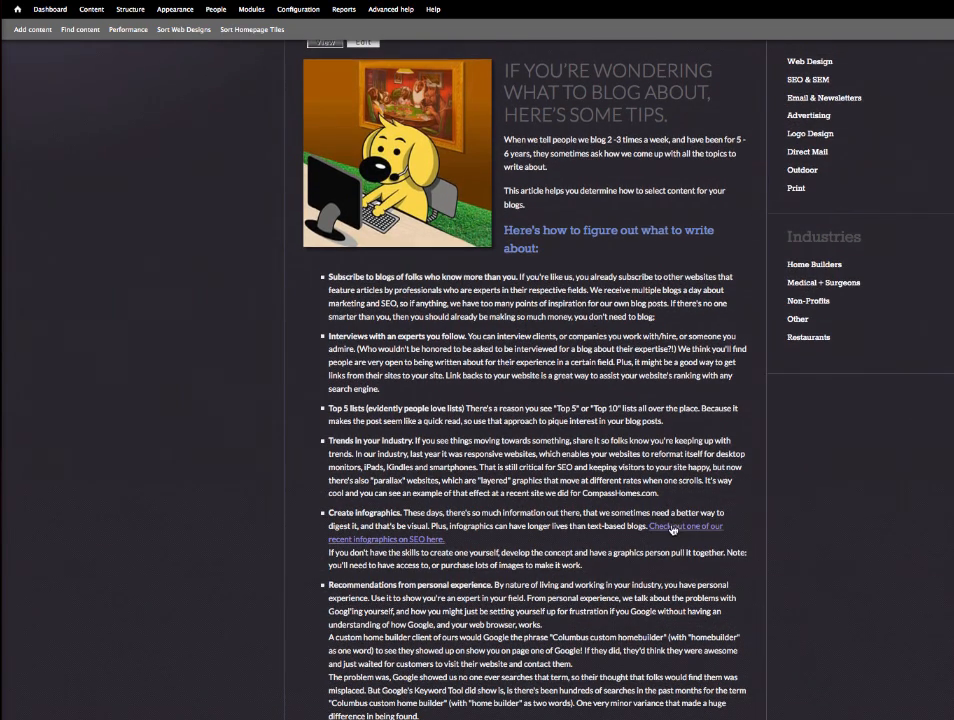
pyautogui.click(676, 516)
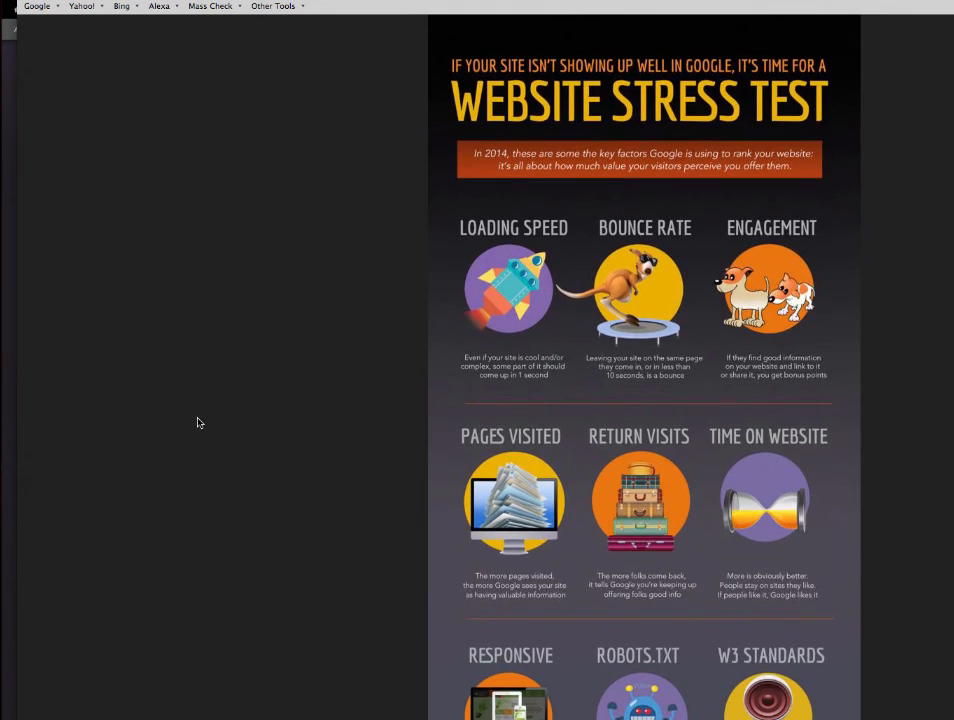
pyautogui.click(29, 1)
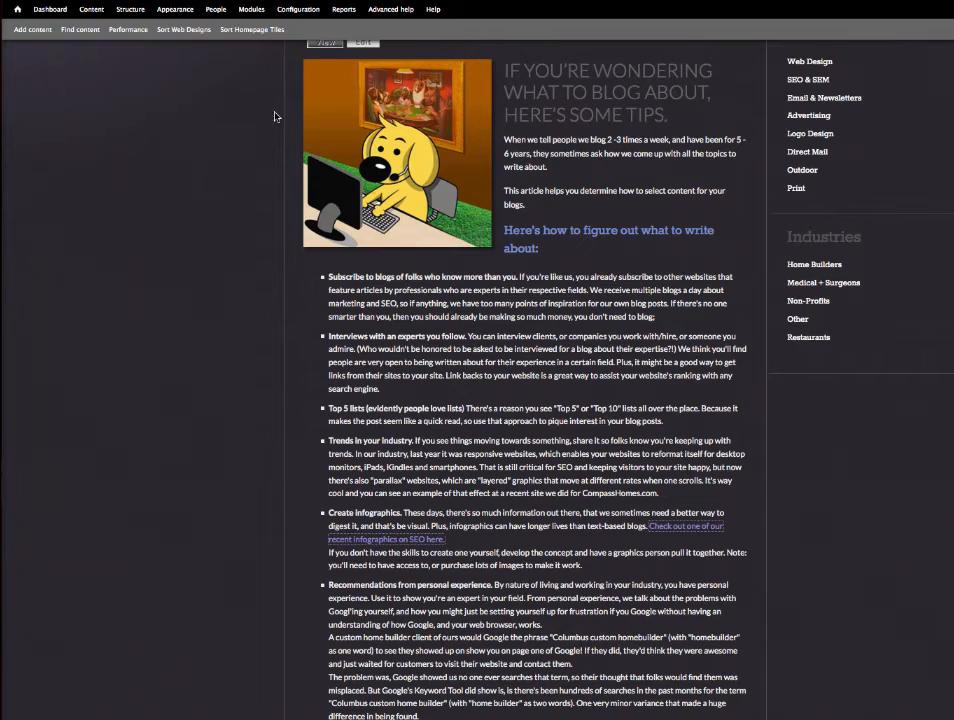
# - Test the Molsen link among the guerrilla marketing examples, and close the video window
pyautogui.scroll(-3, 827, 470)
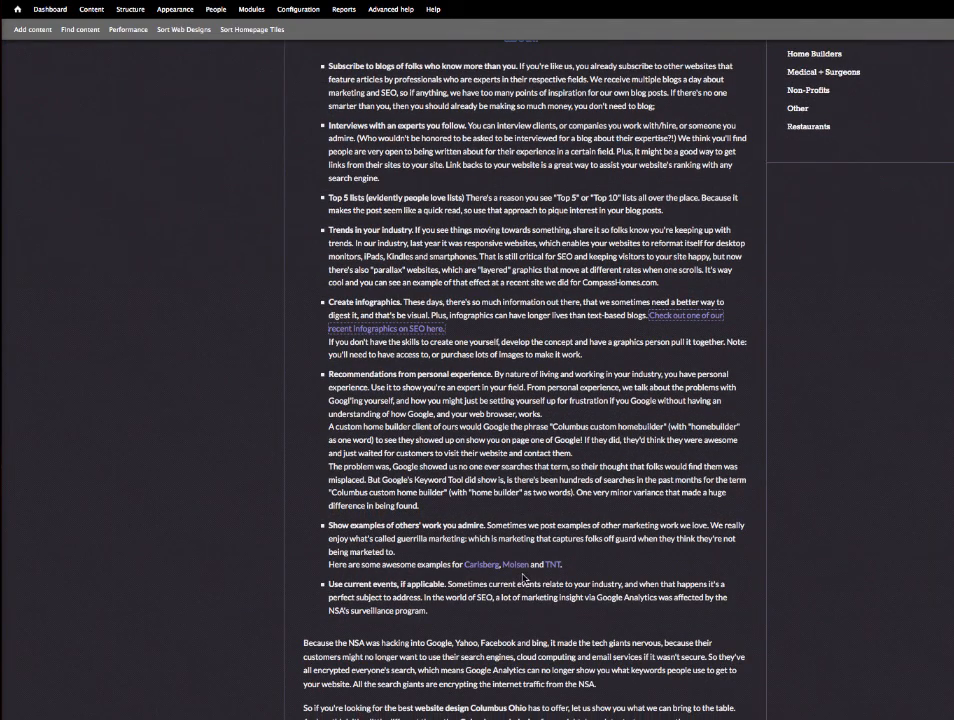
pyautogui.click(517, 566)
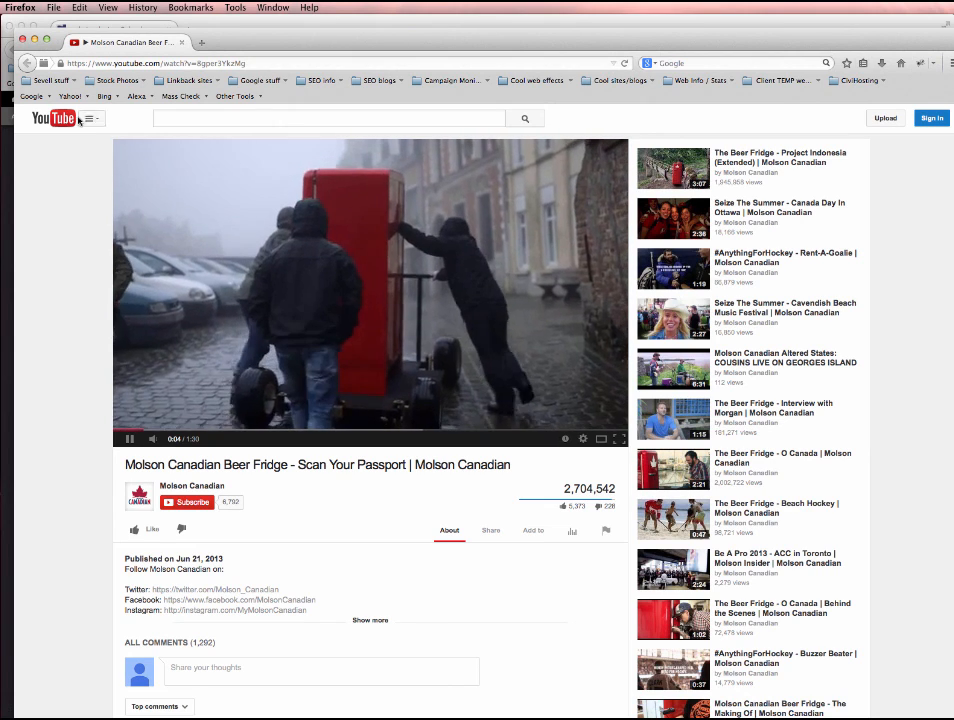
pyautogui.click(22, 40)
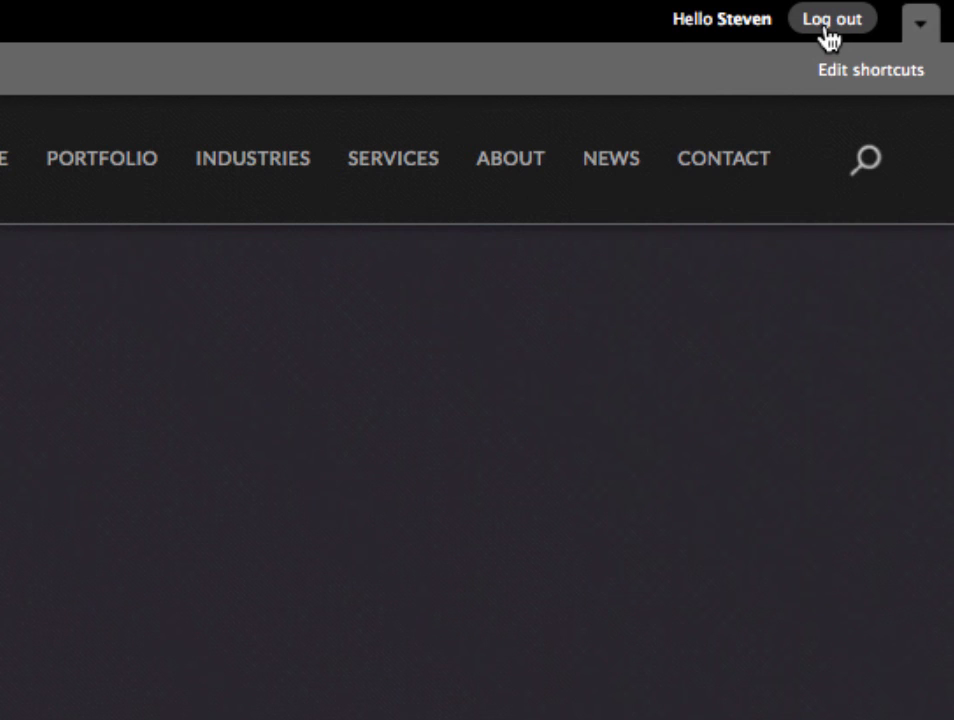
# - Log out of the website's administrator account
pyautogui.click(827, 28)
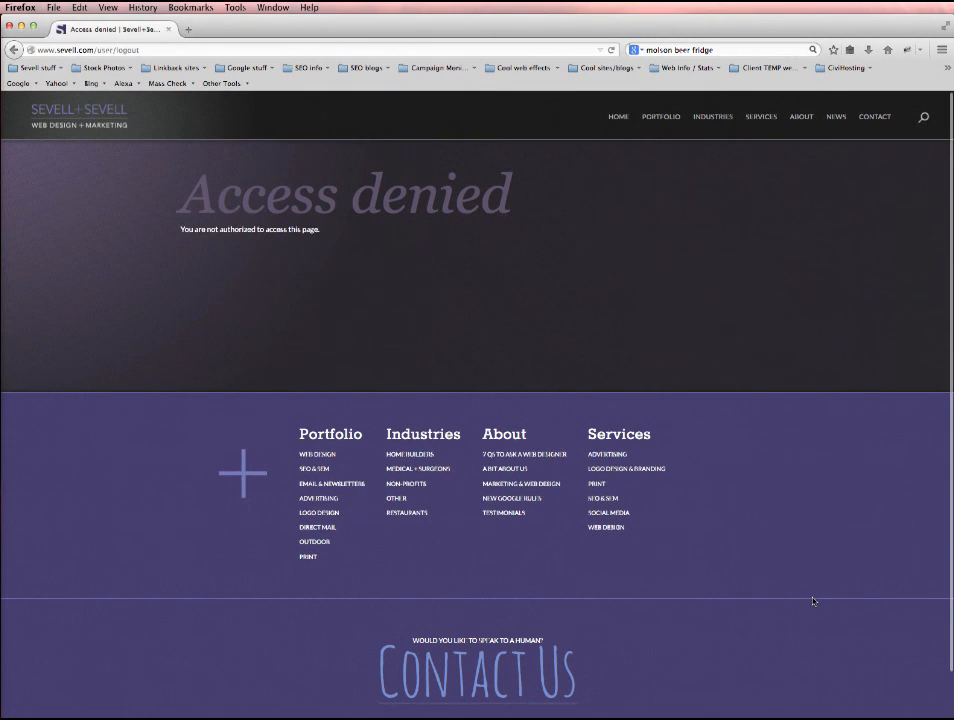